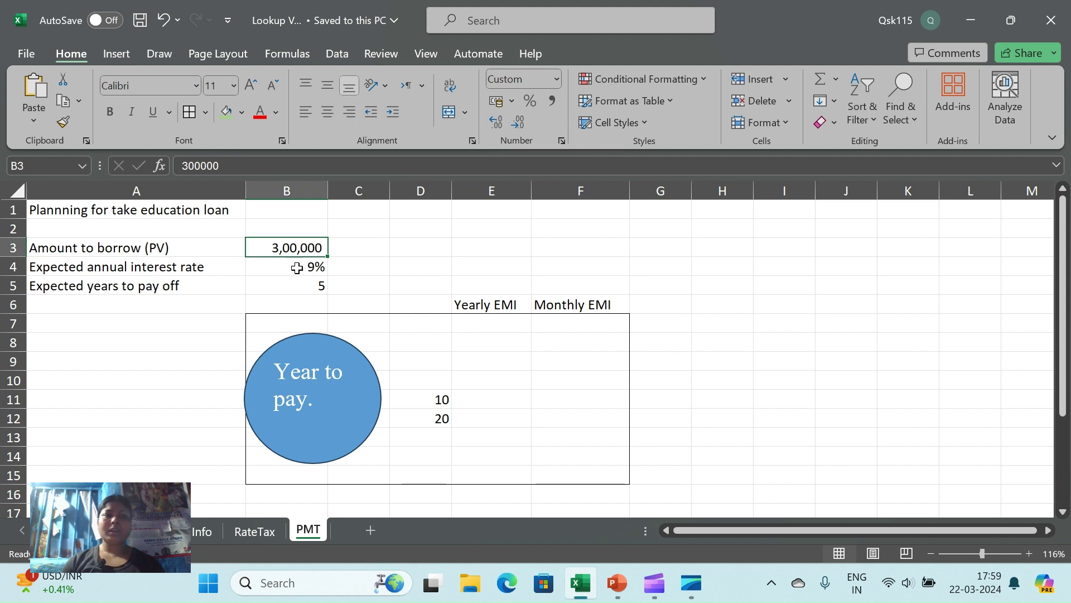
click(294, 269)
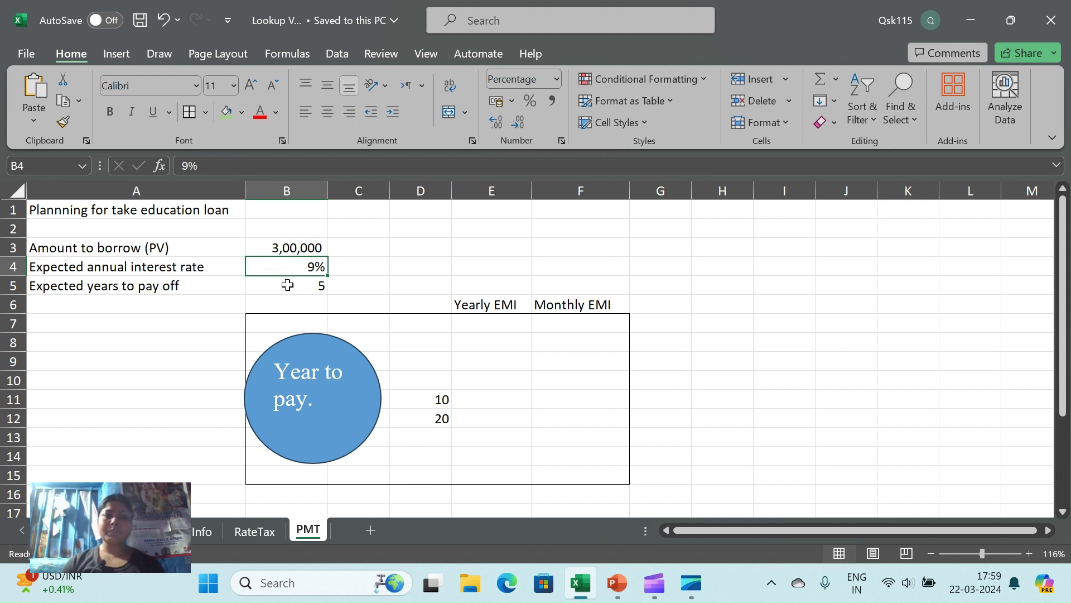
click(287, 285)
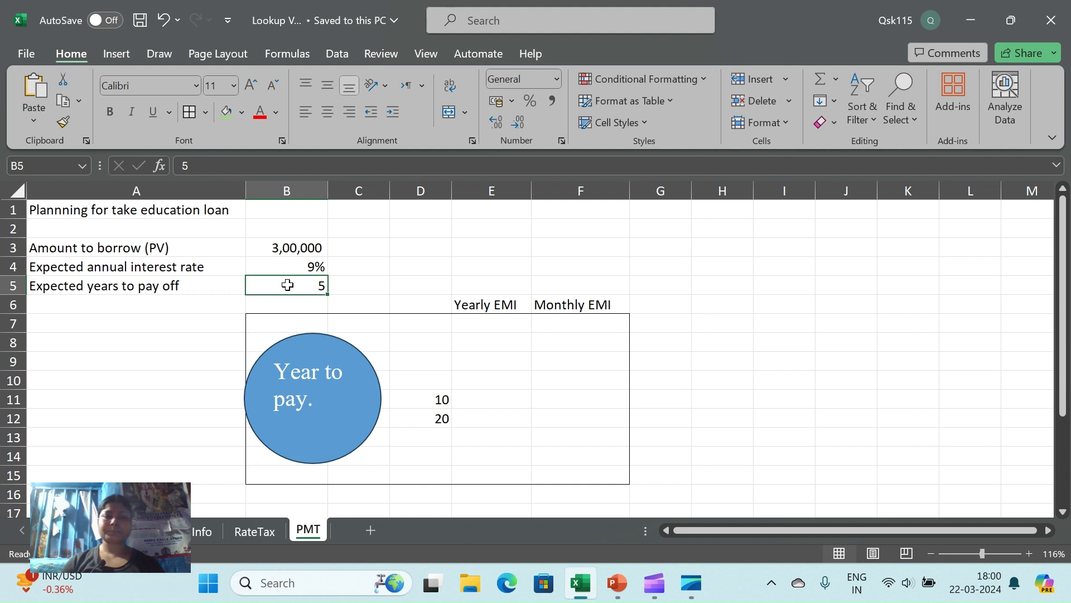
Start a PMT function in E8 under Yearly EMI and open its function arguments dialog clear of the loan data.
click(499, 341)
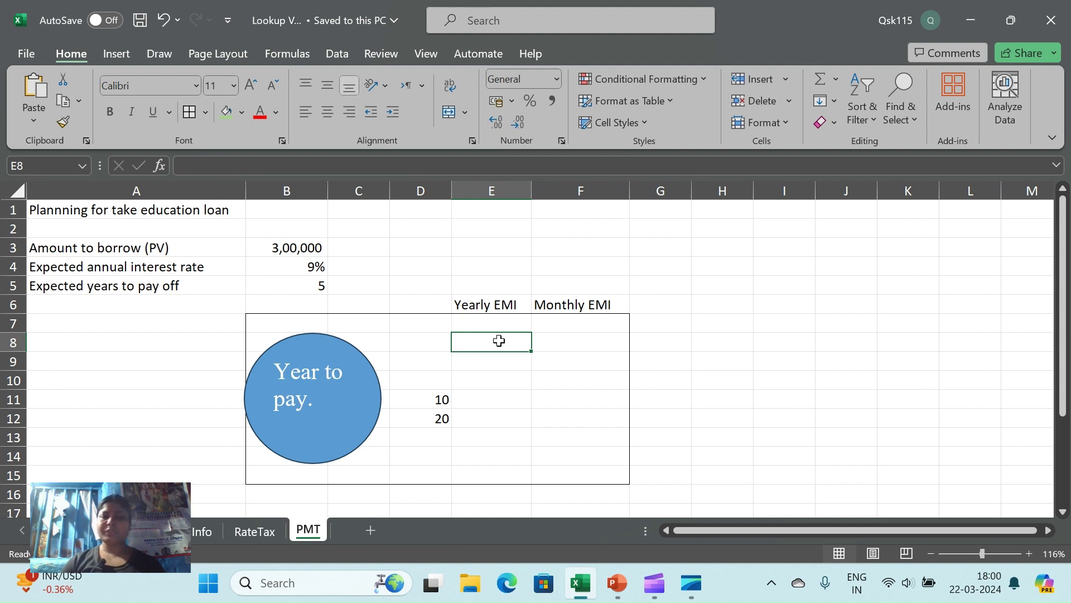
text(=)
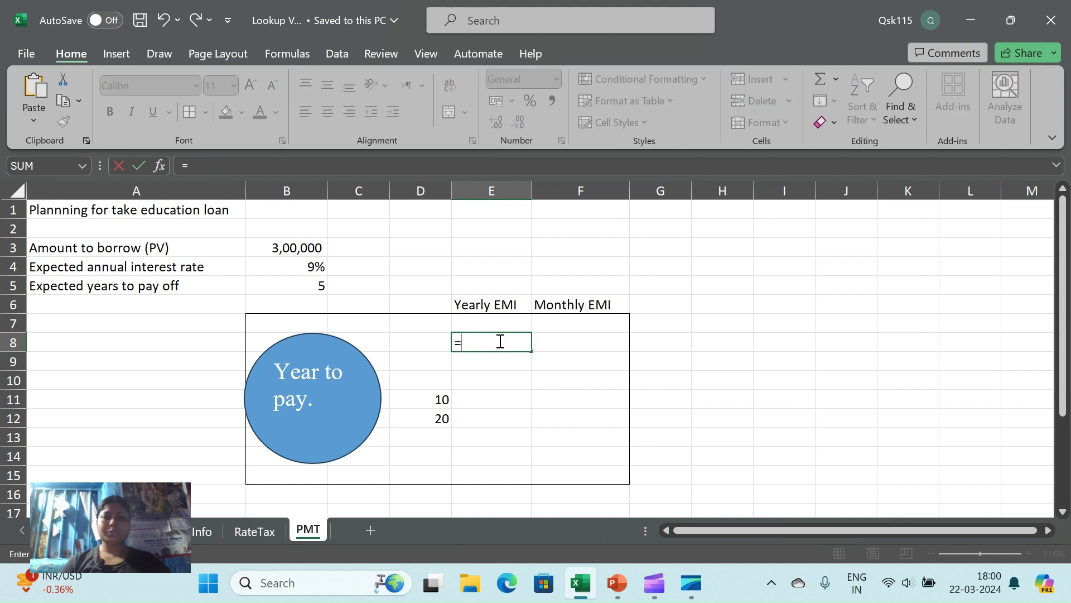
text(pmt)
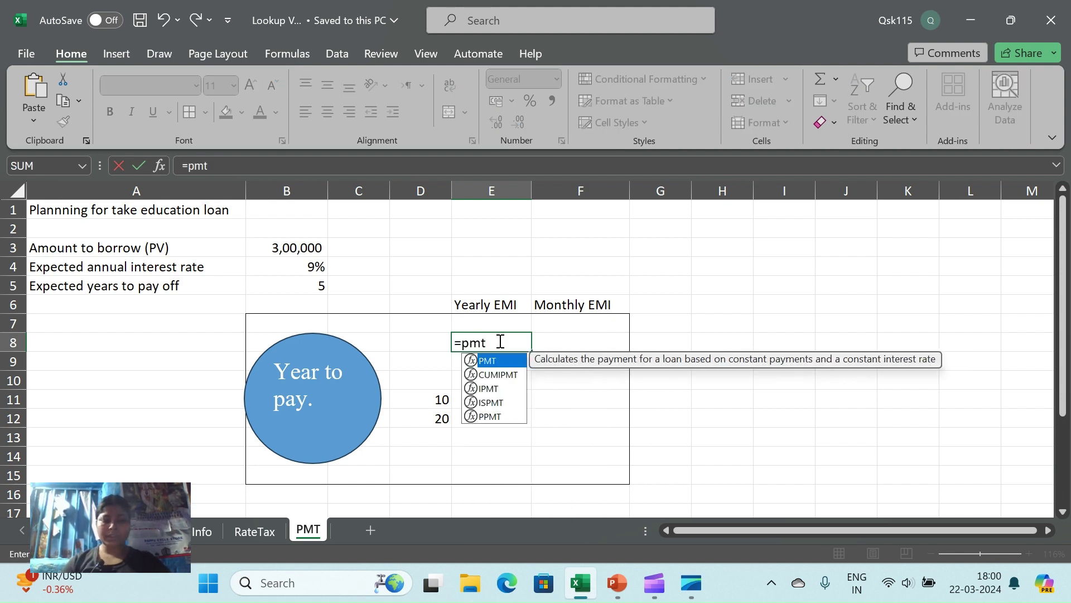
key(Tab)
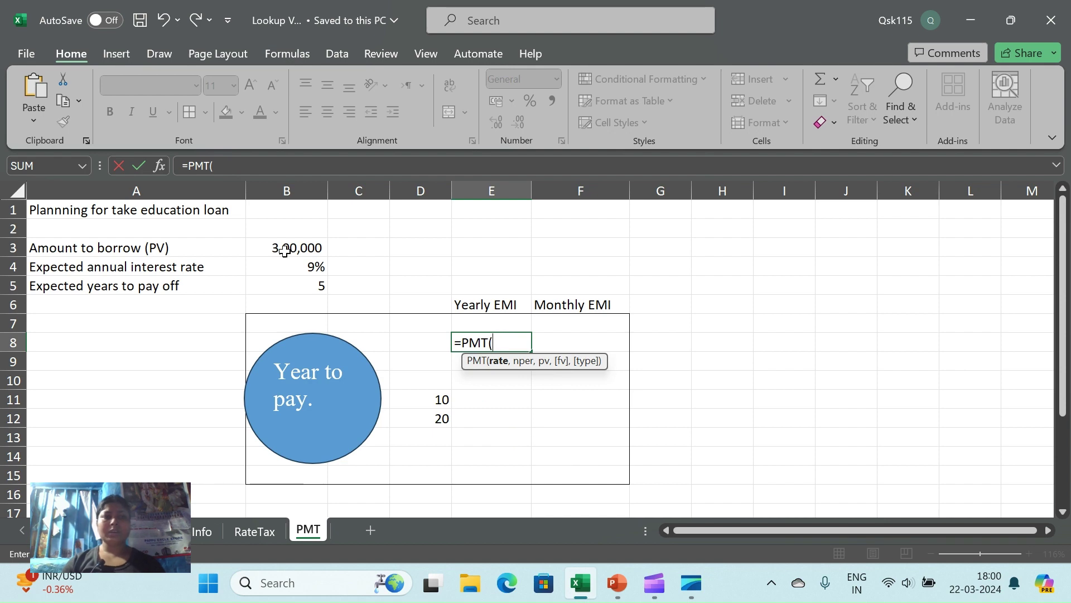
click(162, 169)
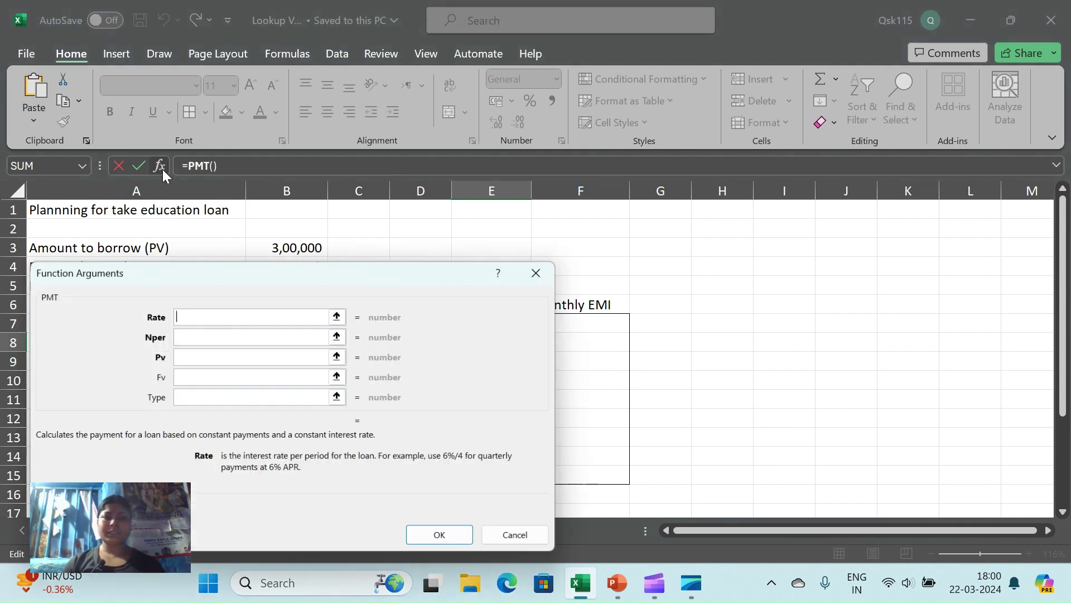
drag(347, 270, 989, 205)
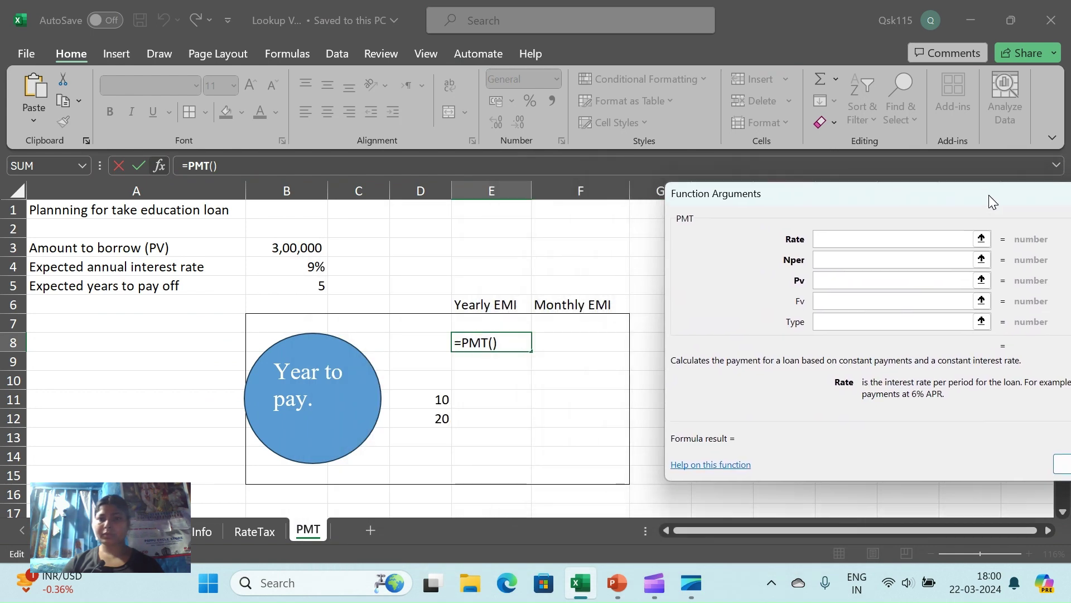
Fill the PMT arguments with rate B4, Nper B5 and Pv B3, accept the formula, and clear it from E8.
click(832, 244)
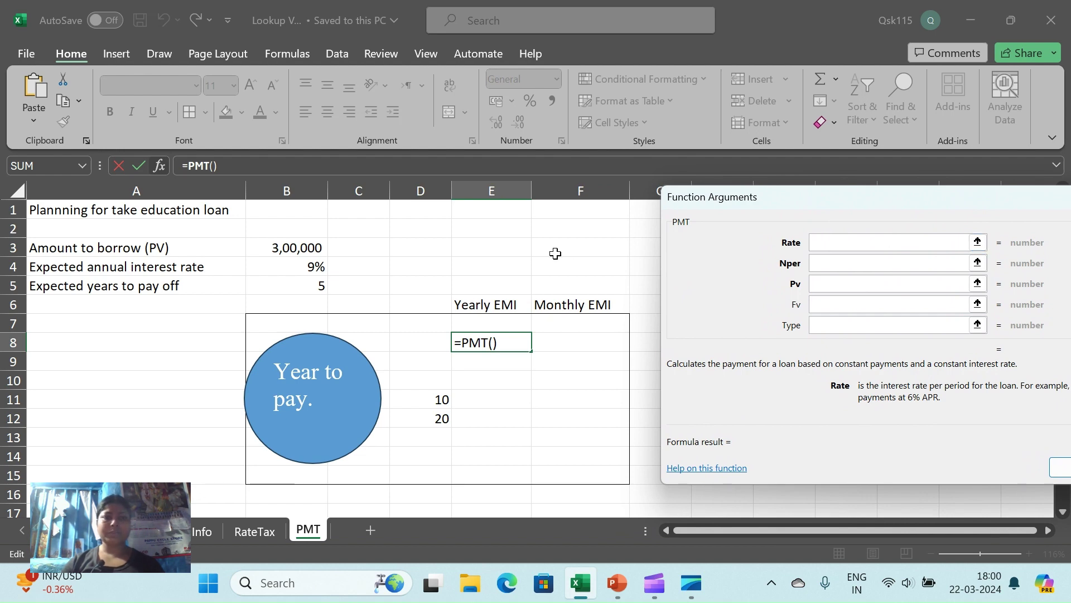
click(303, 267)
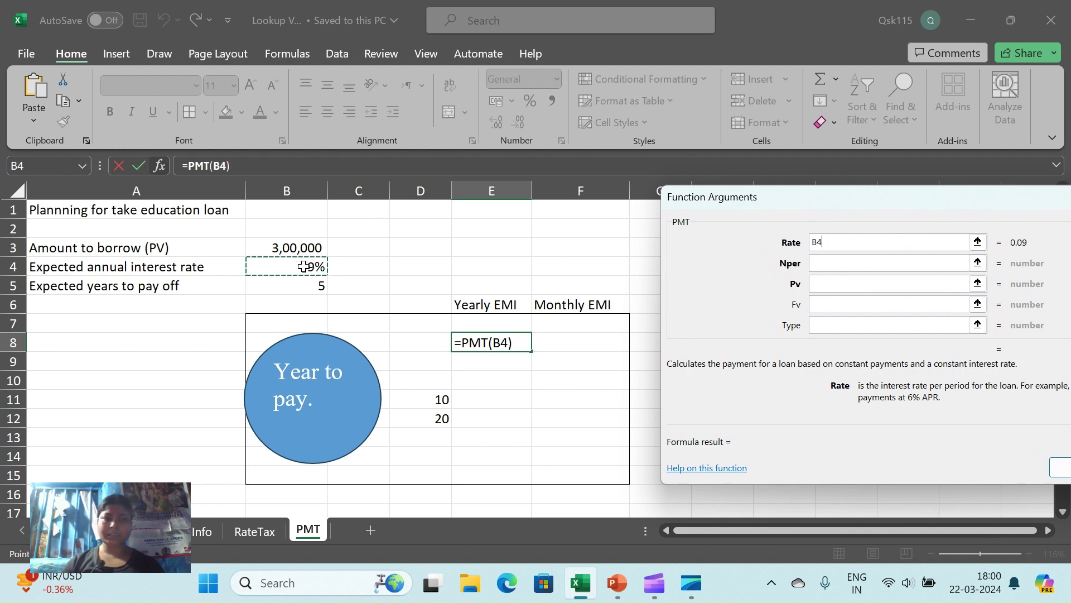
click(840, 261)
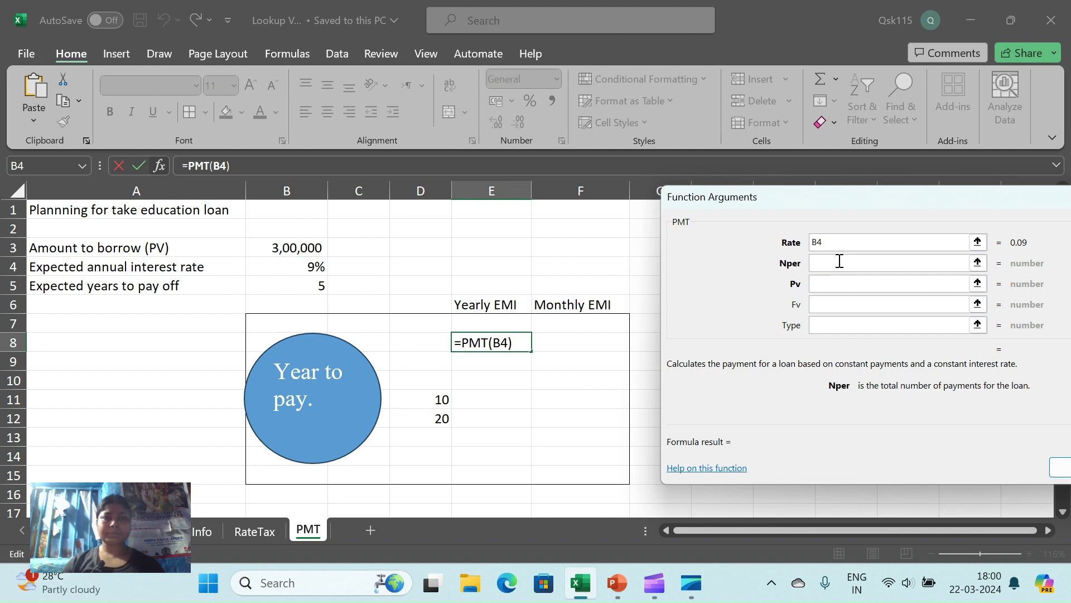
click(310, 284)
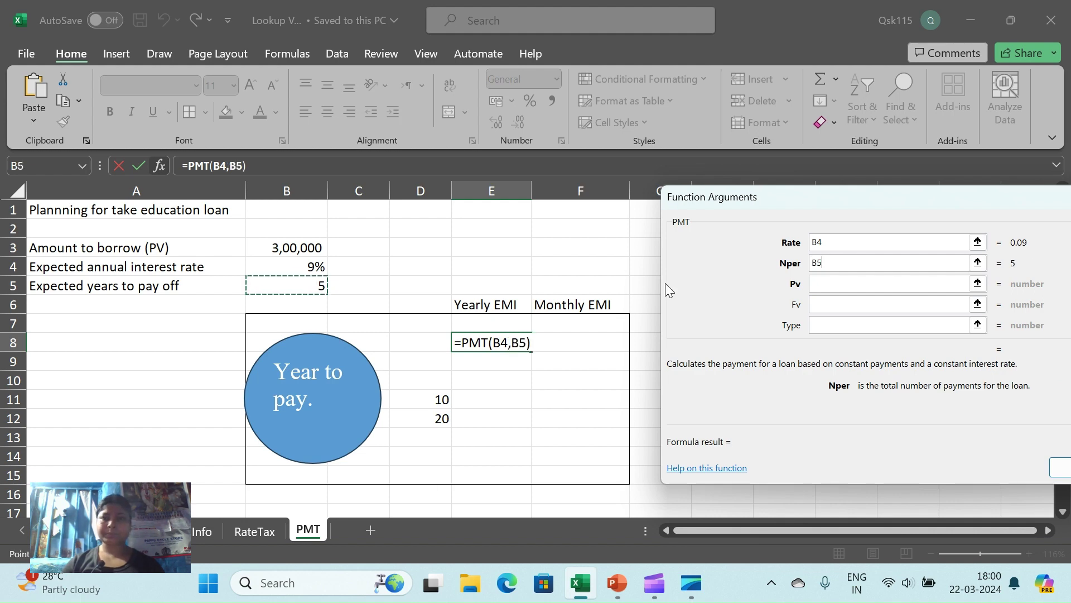
click(852, 283)
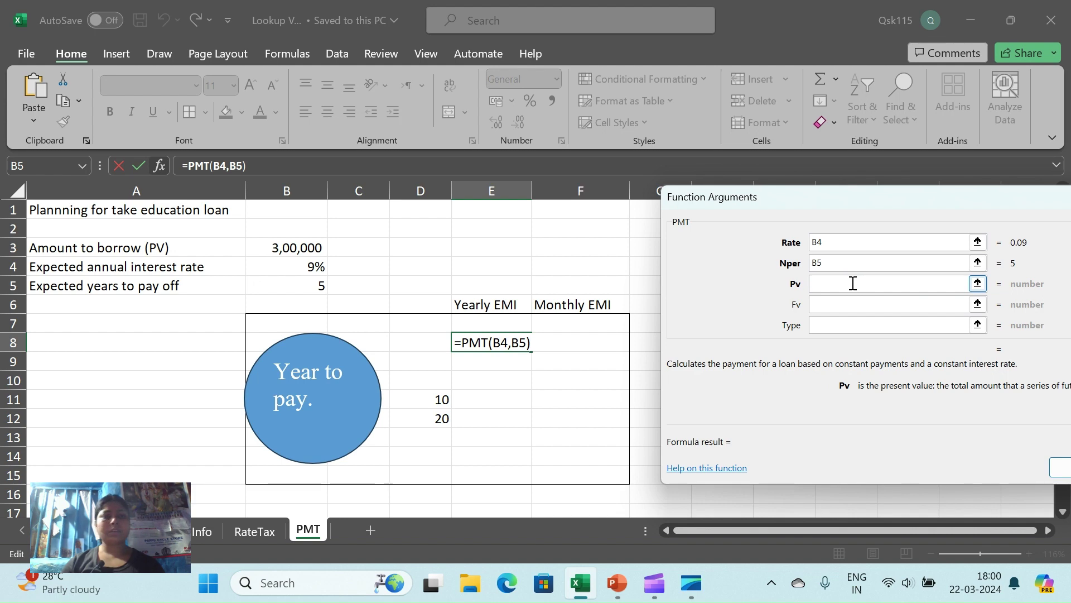
click(300, 244)
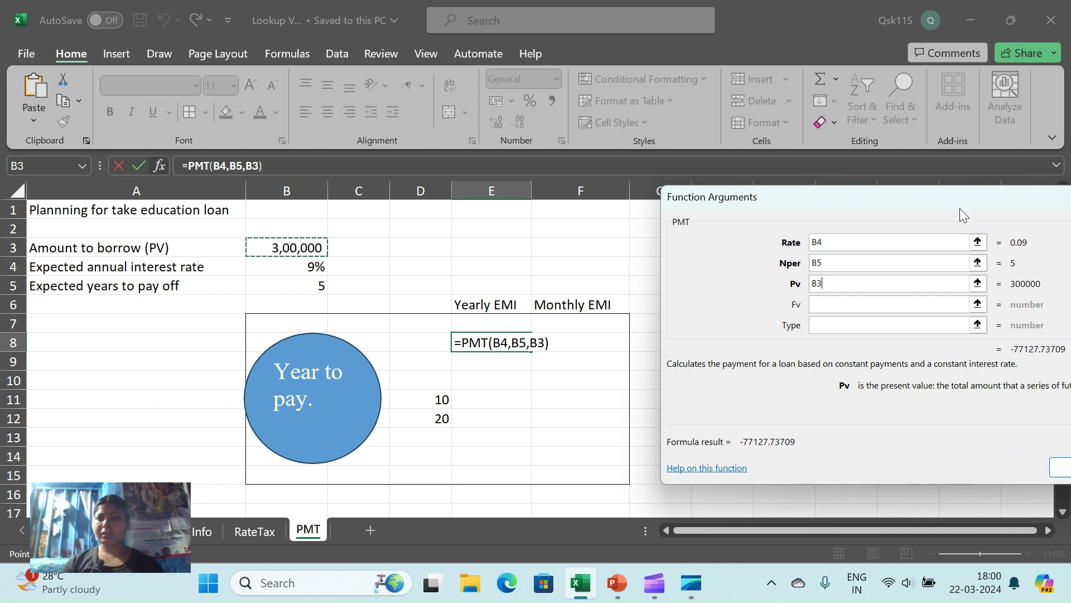
drag(961, 200, 928, 209)
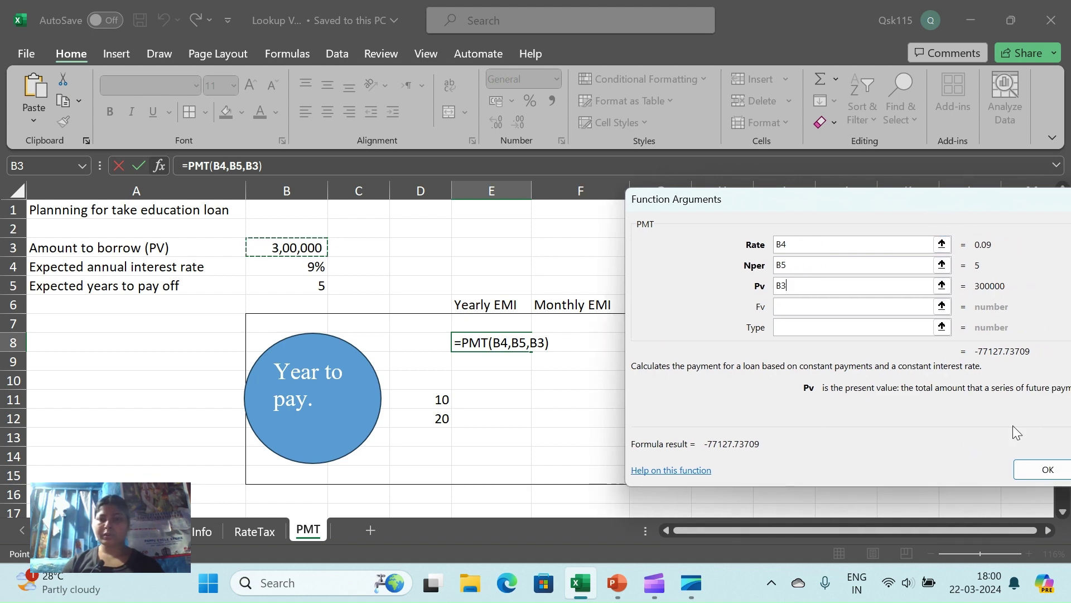
click(1047, 471)
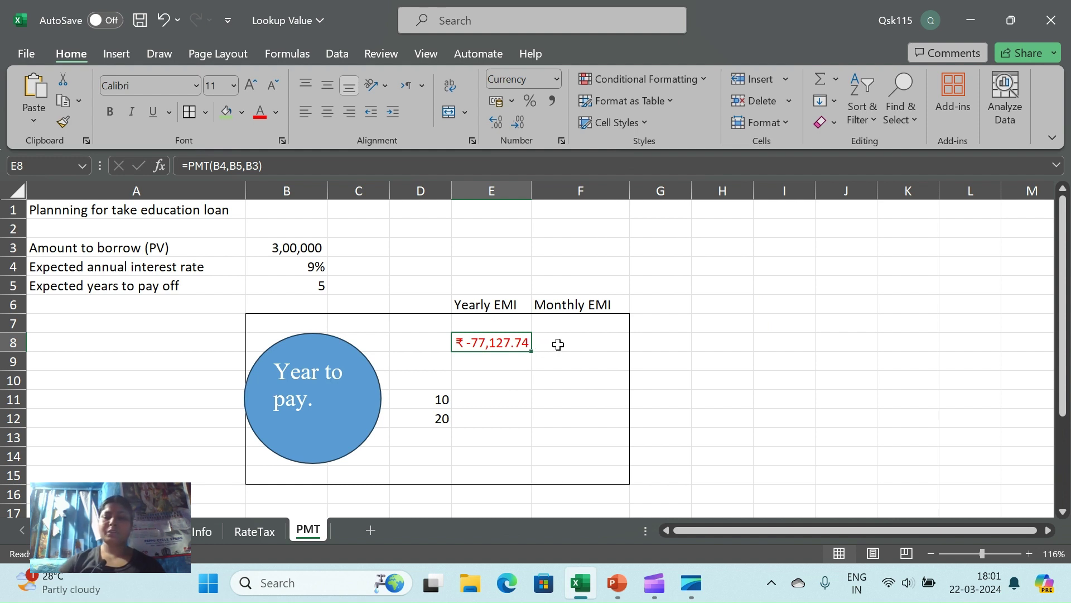
key(Delete)
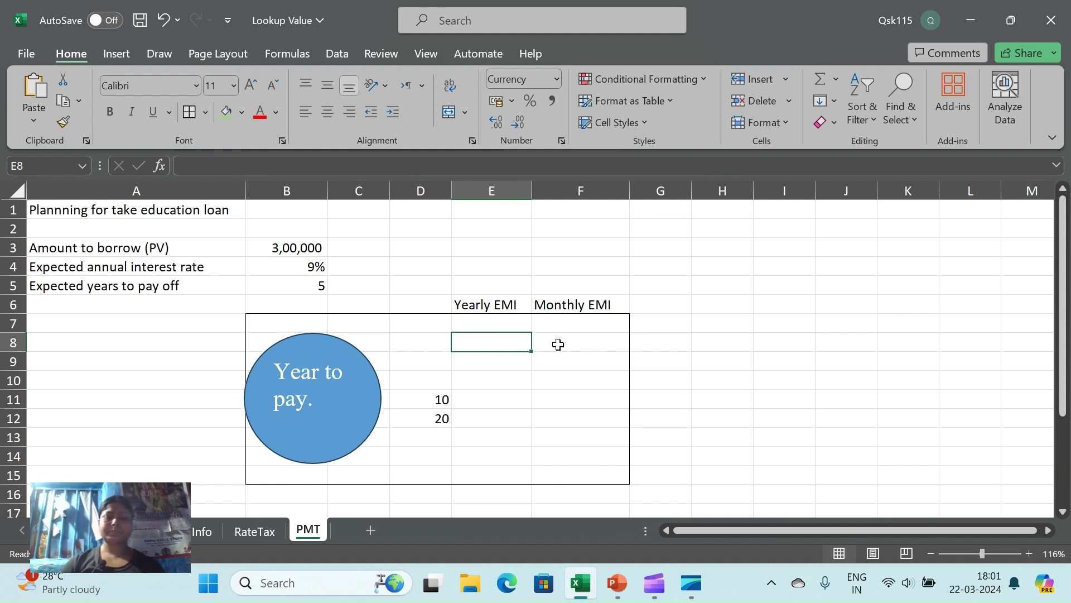
Enter the yearly EMI formula =PMT(B4,B5,B3) directly in cell E8.
text(=)
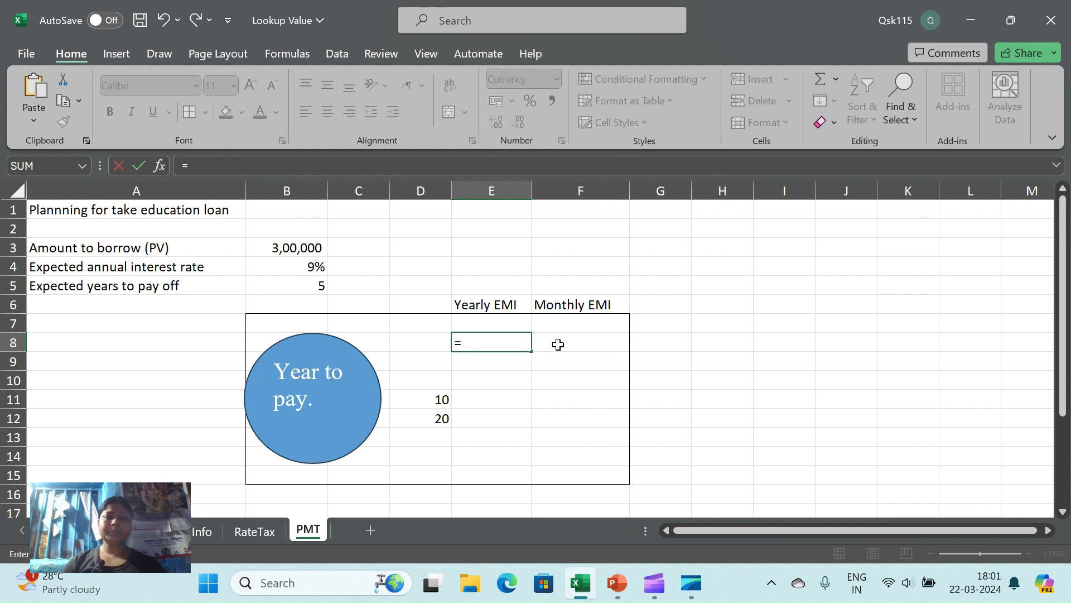
text(pmt)
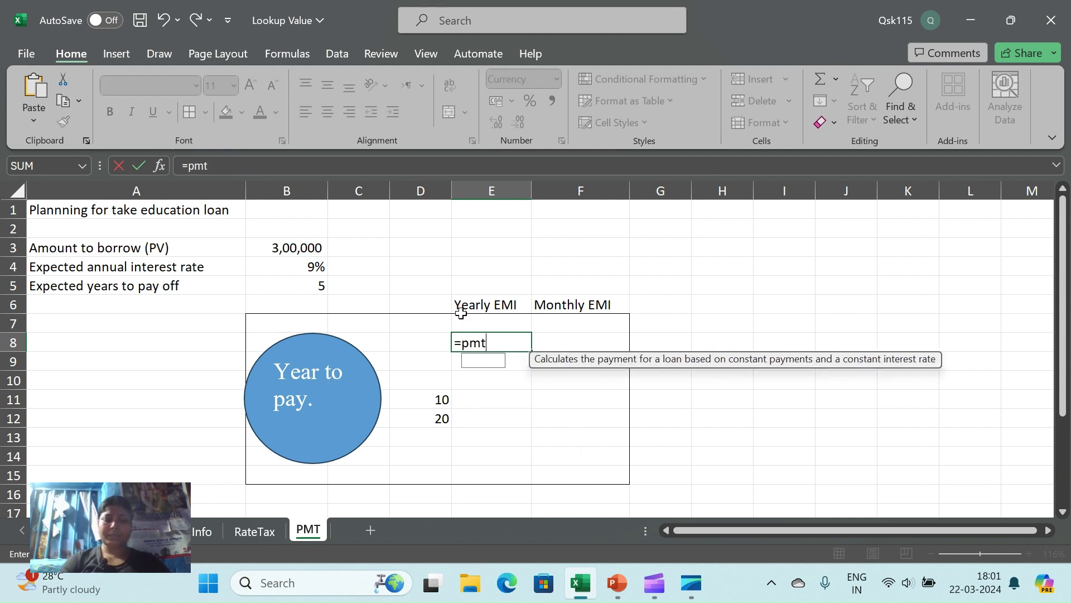
key(Tab)
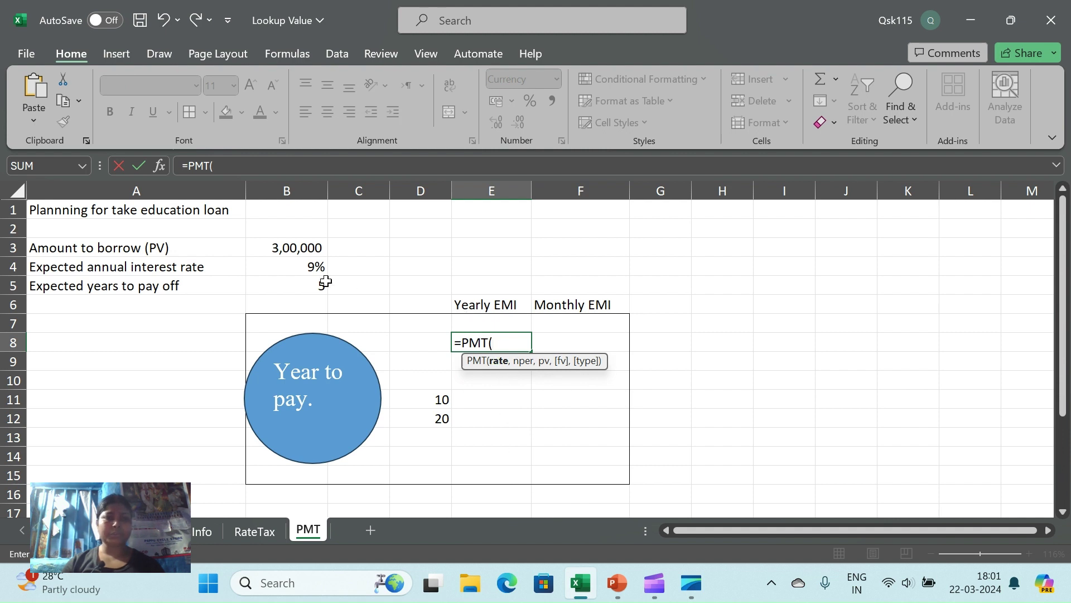
click(298, 263)
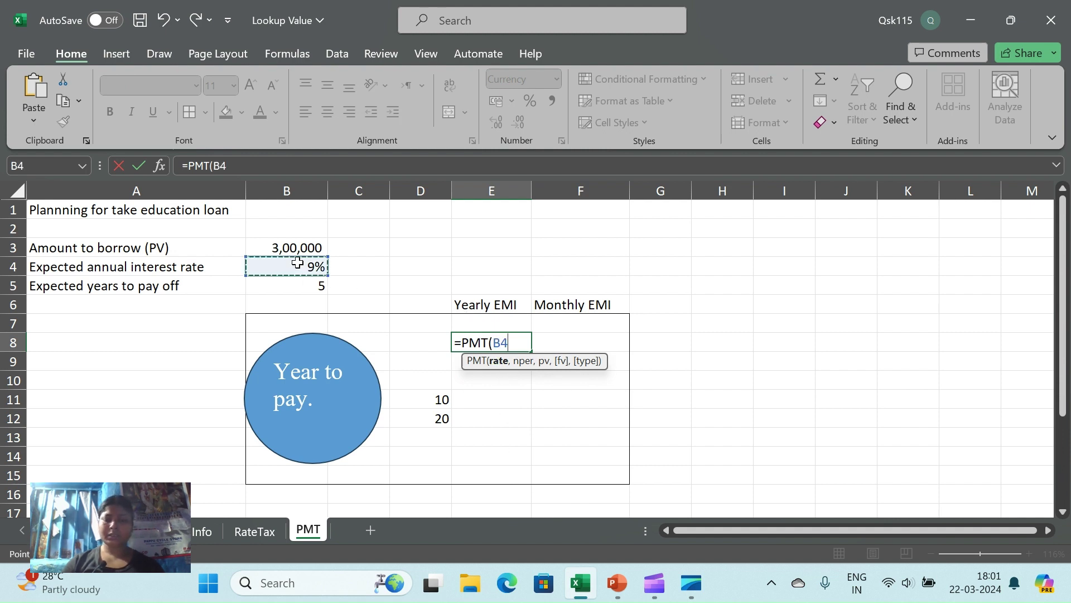
text(,)
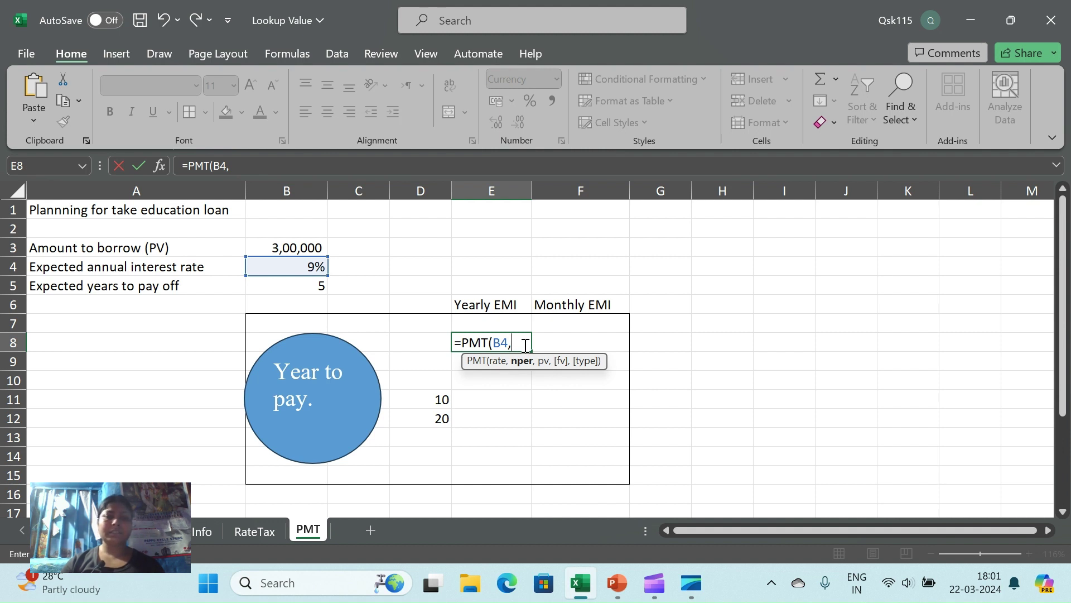
click(307, 285)
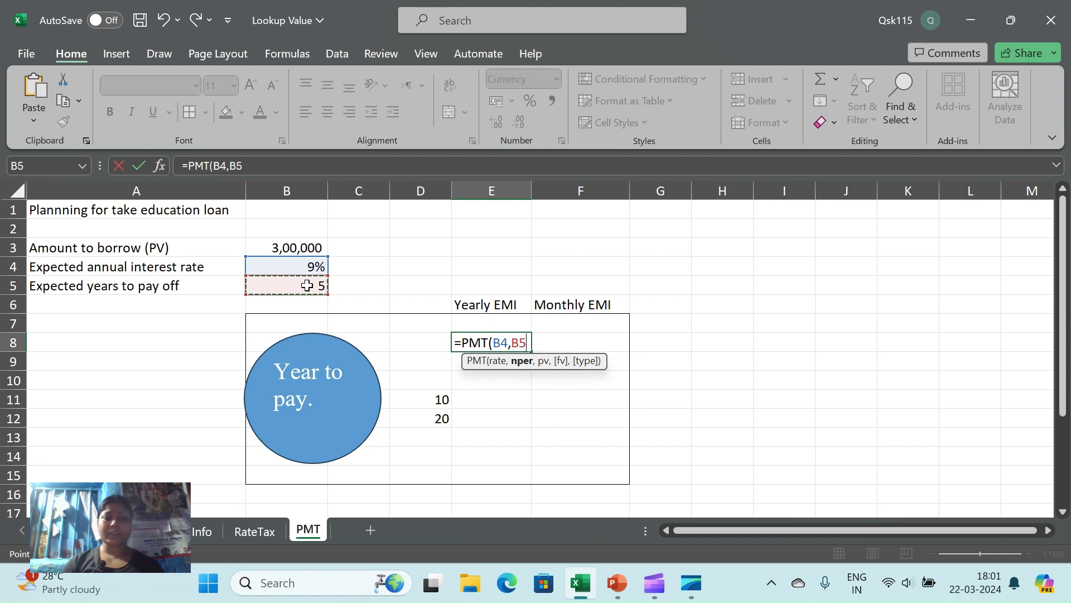
text(,)
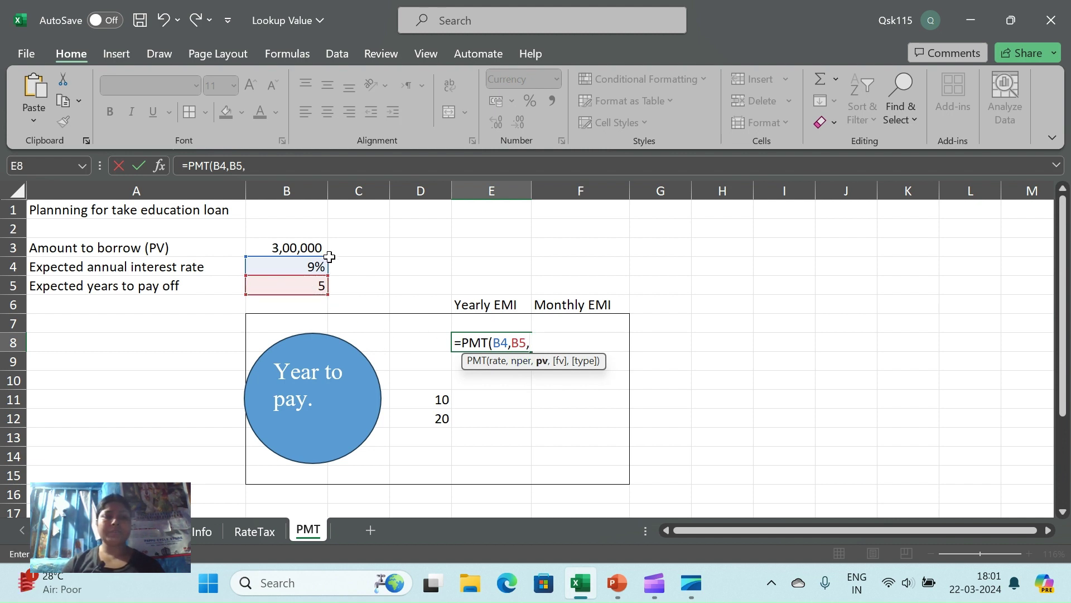
click(290, 248)
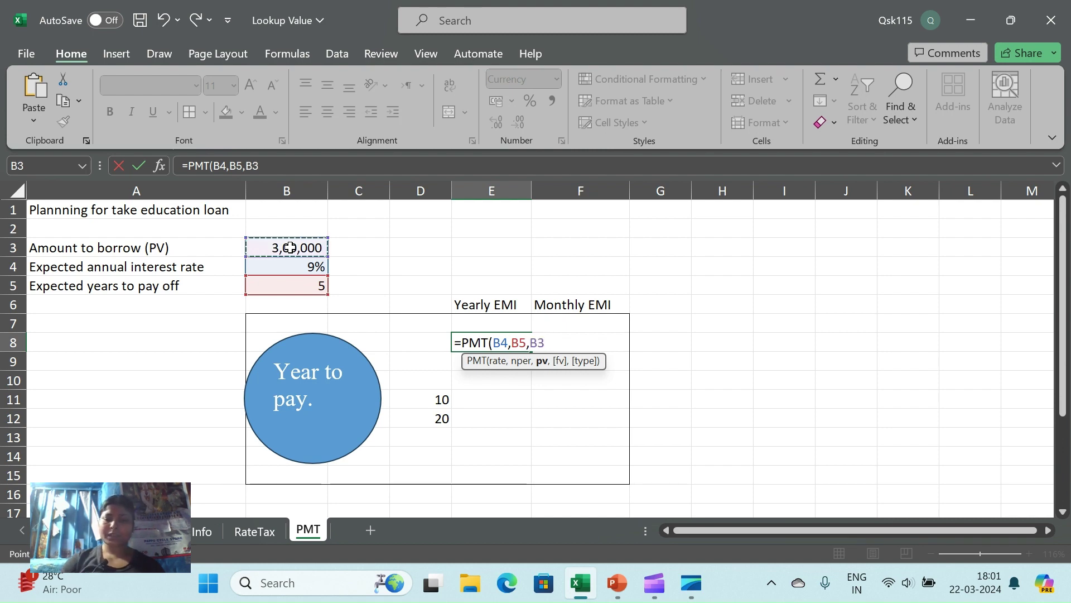
text())
key(Return)
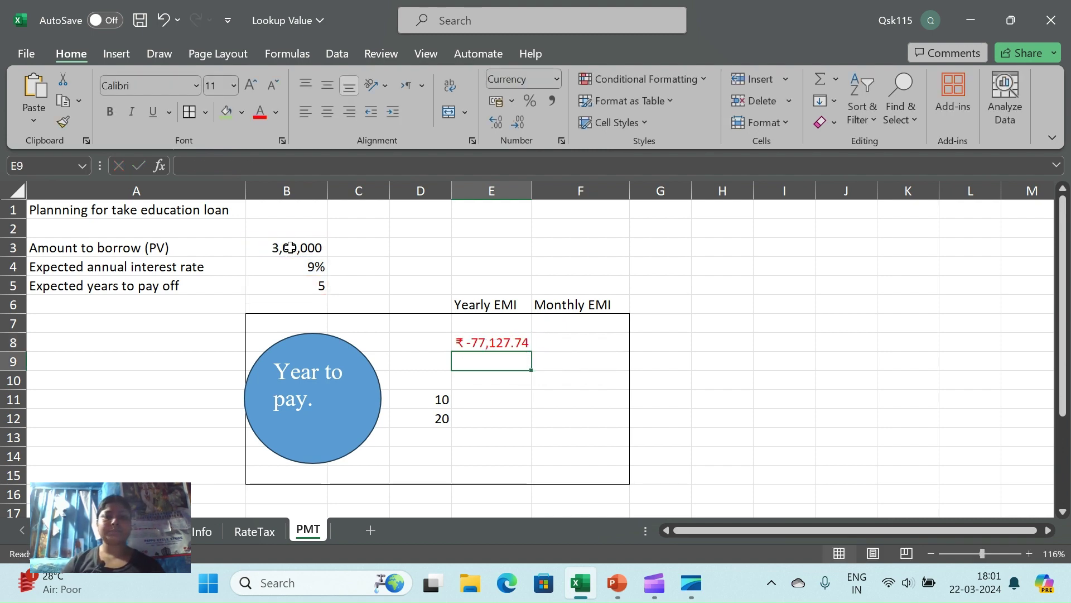
Calculate the monthly interest rate in cell E3 with the formula =B4/12.
click(563, 347)
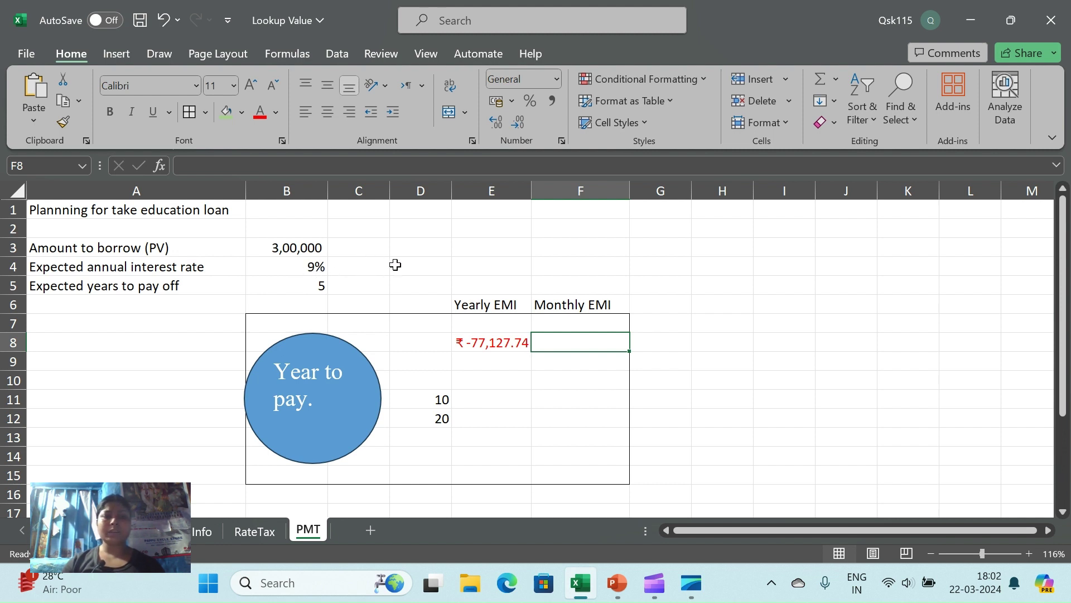
click(474, 246)
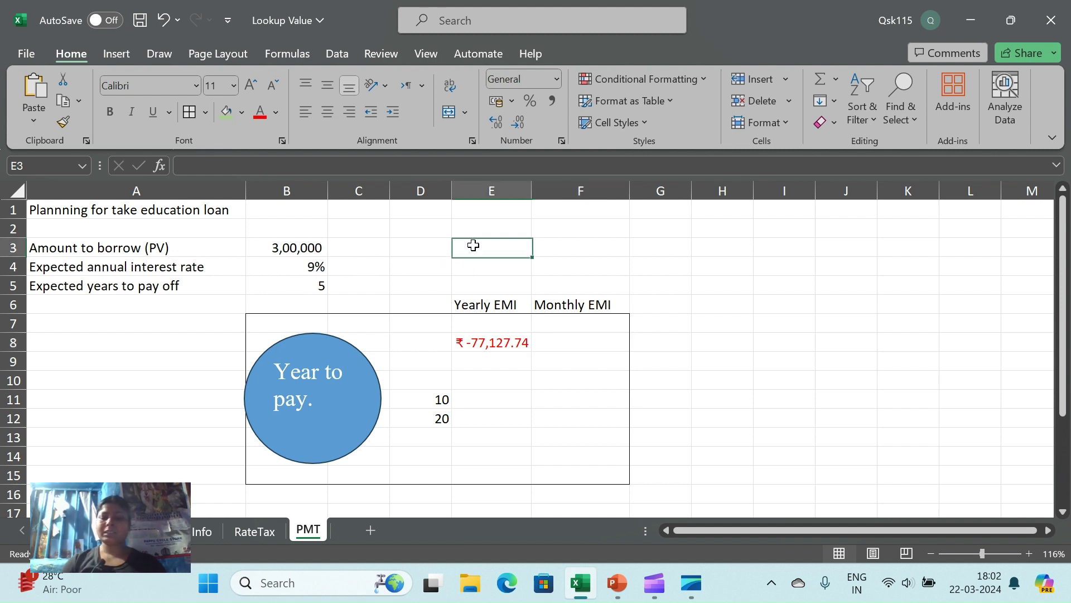
text(=)
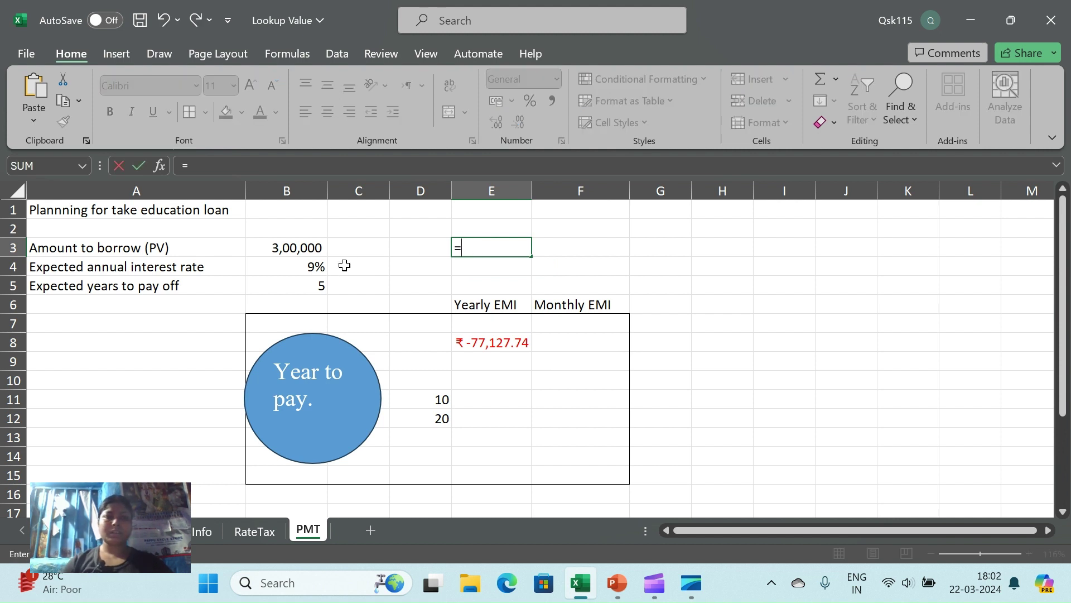
click(316, 269)
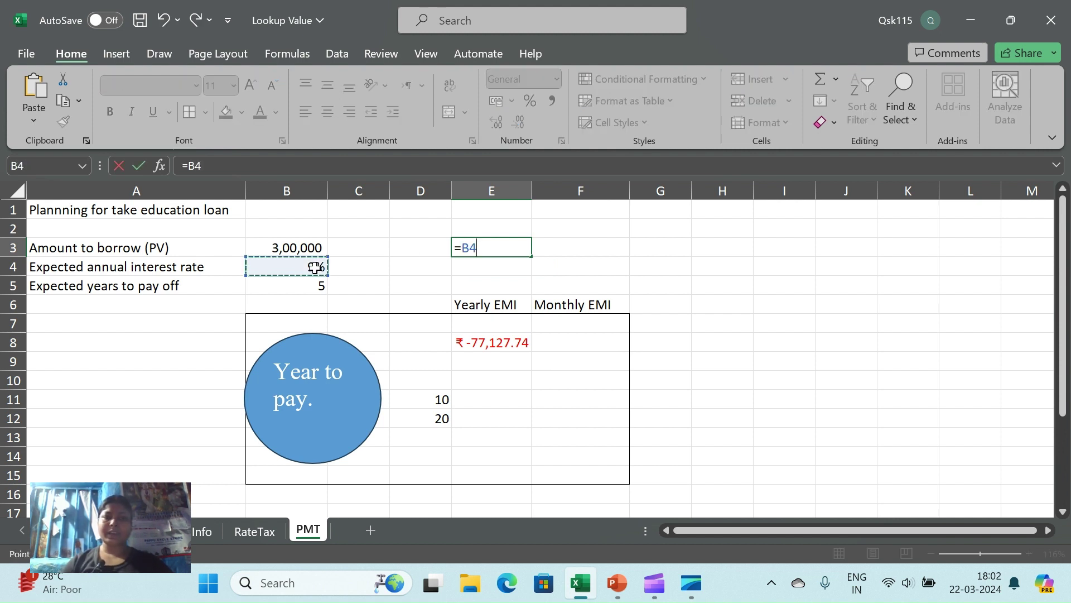
text(/)
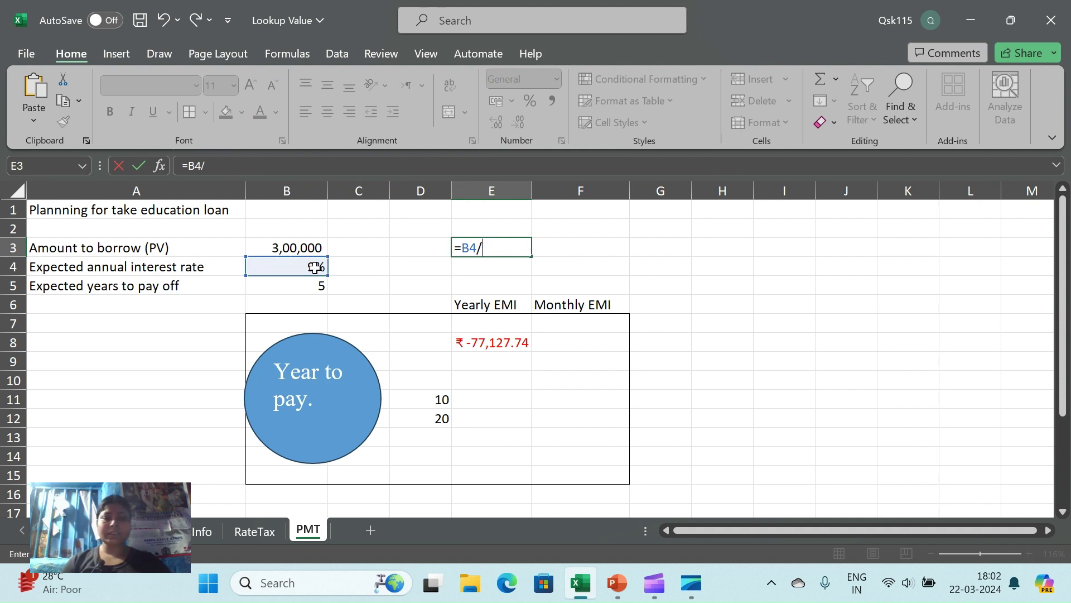
text(12)
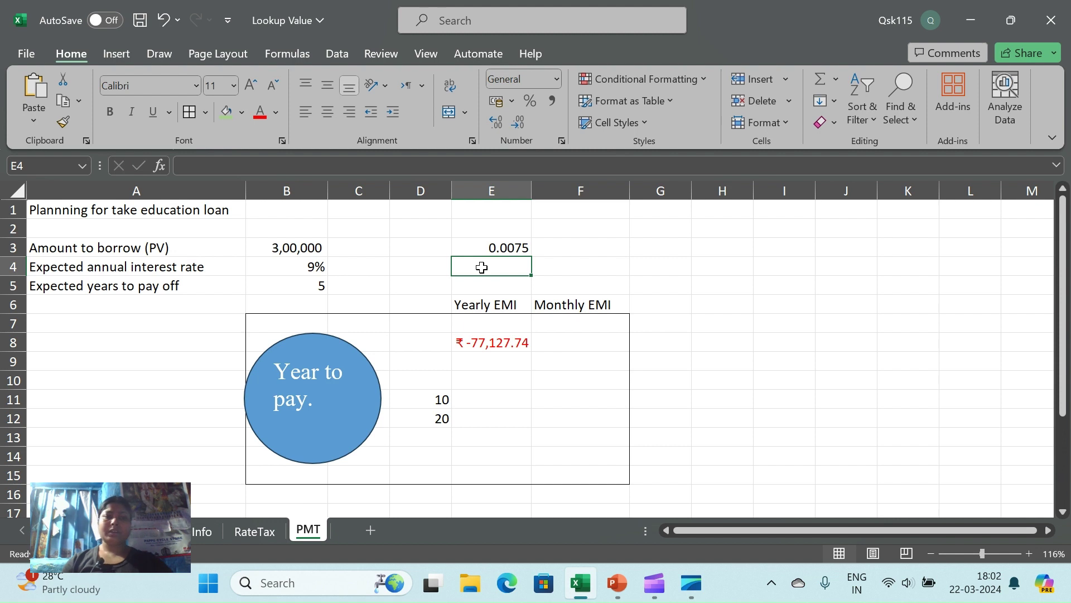
Calculate the total number of monthly payments in cell E4 with the formula =B5*12.
text(=)
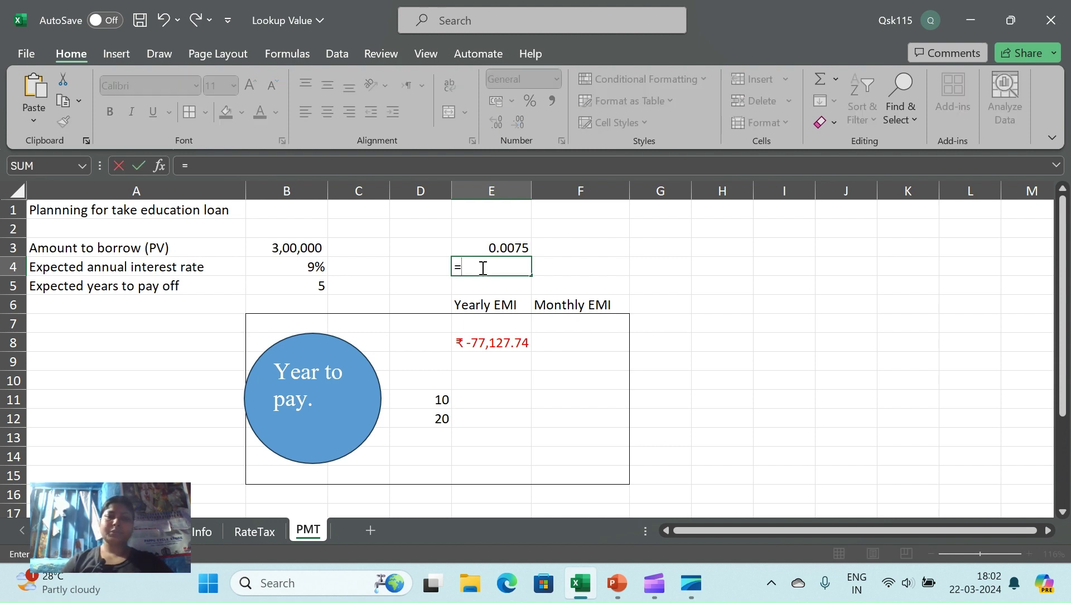
click(312, 283)
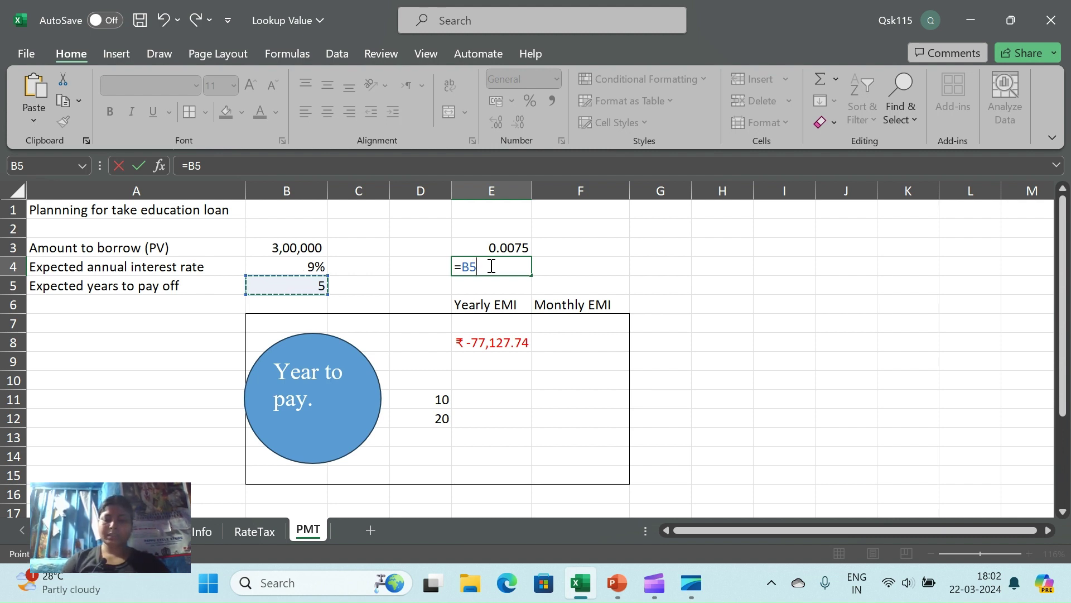
text(*)
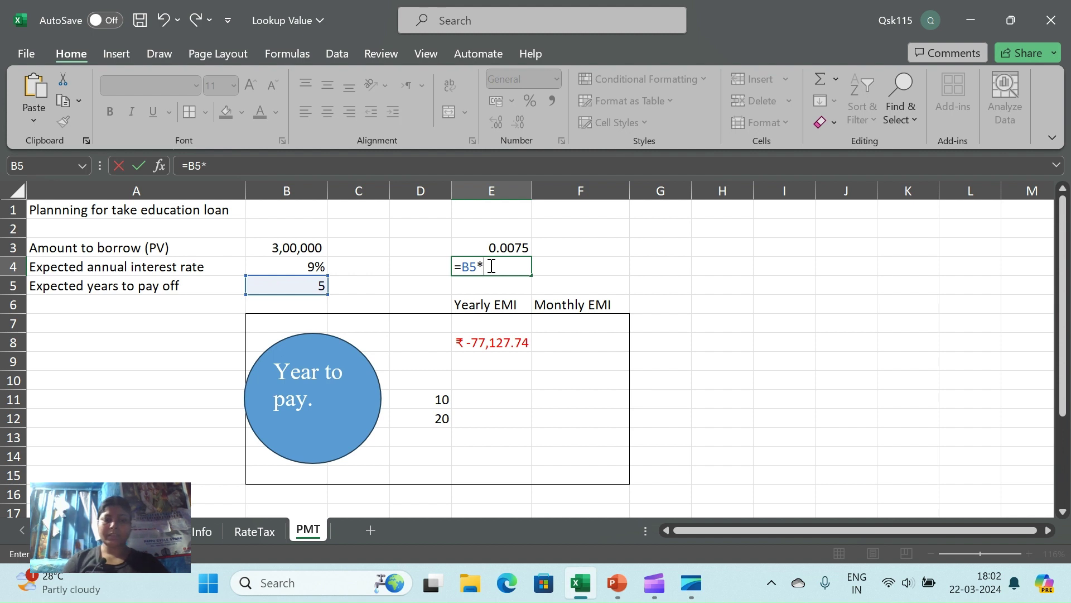
text(12)
key(Return)
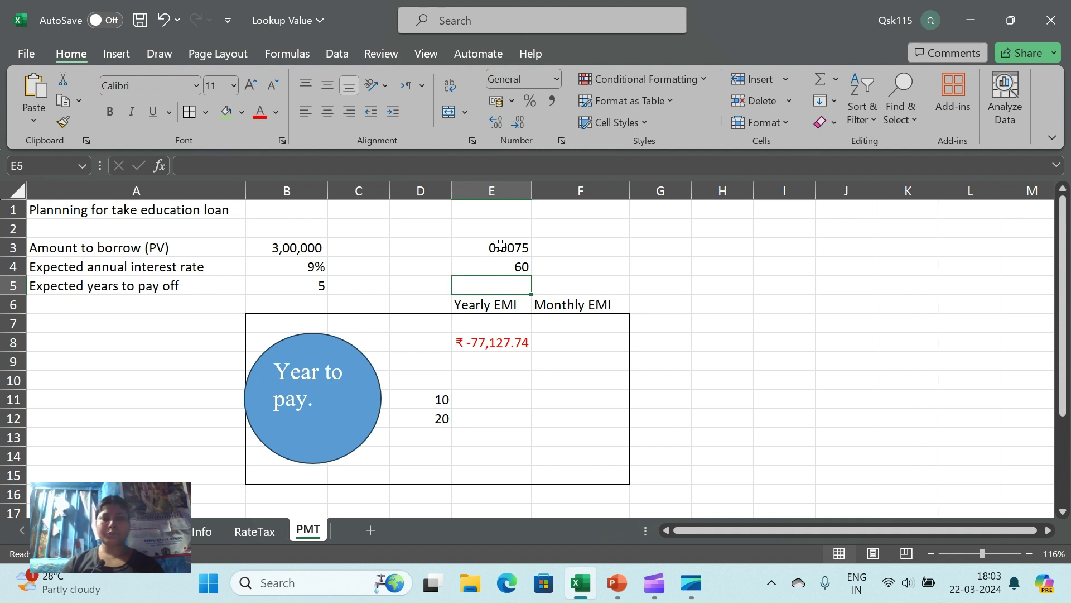
Review the monthly rate formula in E3, leave it, and clear the trial calculations from cells E3:E4.
double_click(500, 246)
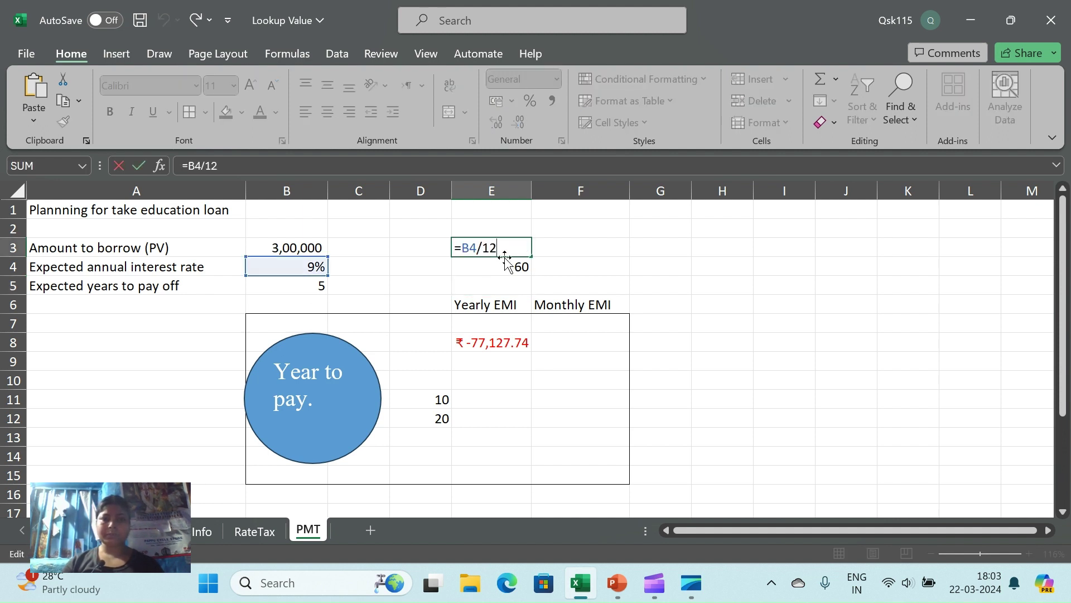
key(Return)
drag(507, 246, 512, 266)
key(Delete)
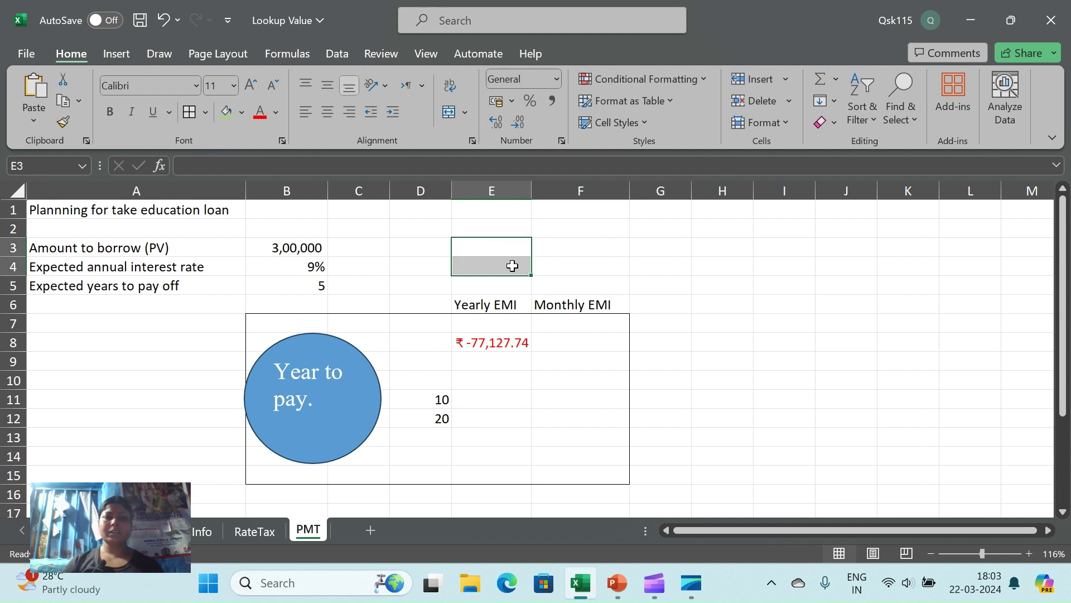
Start a PMT function in F8 under Monthly EMI and open its function arguments dialog clear of the worksheet data.
click(569, 339)
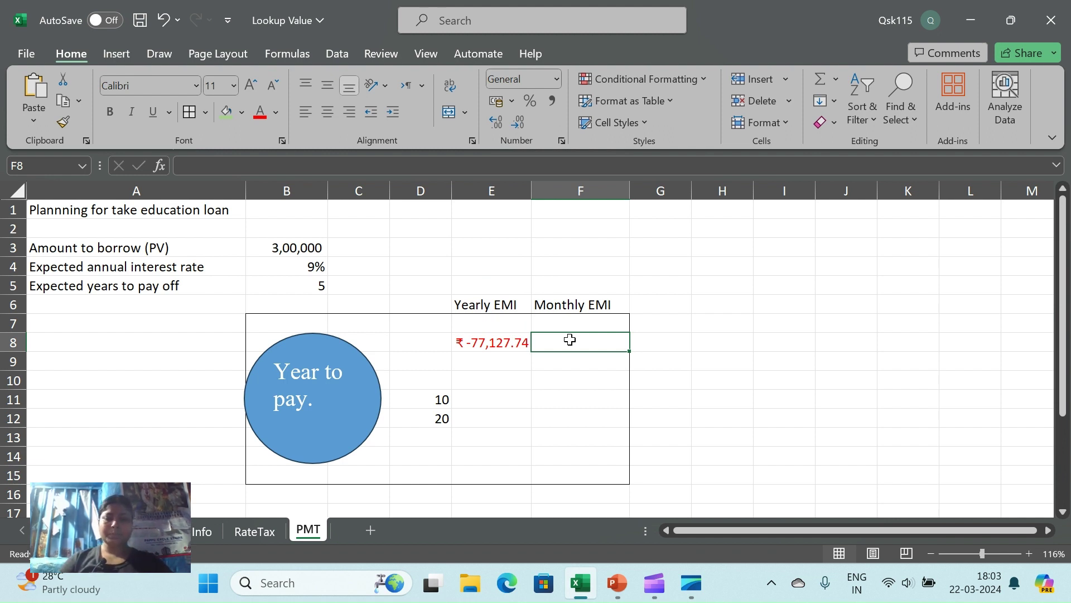
text(=p)
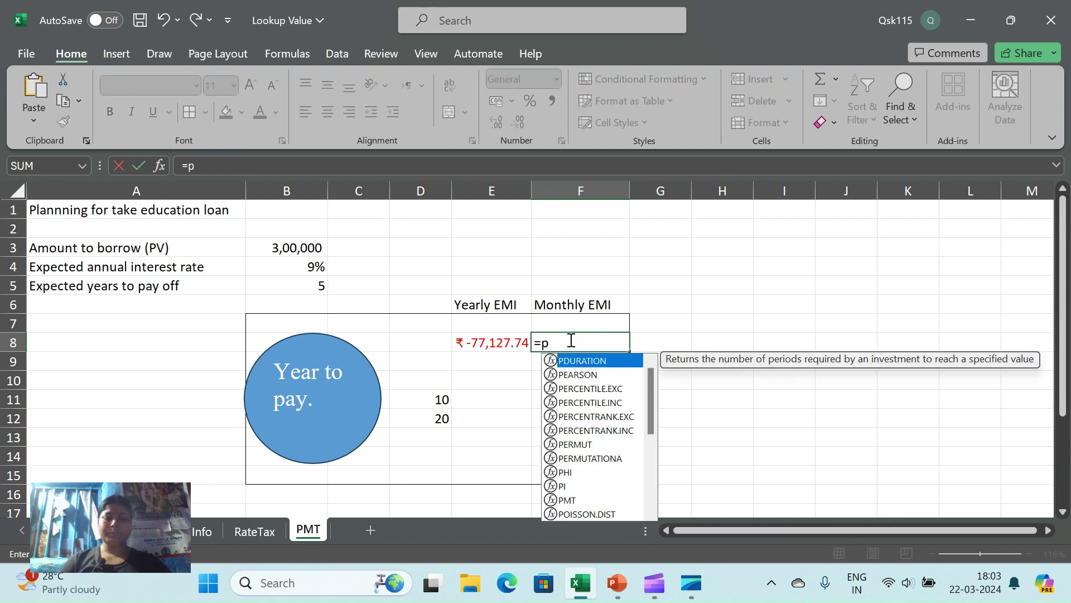
text(mt)
key(Tab)
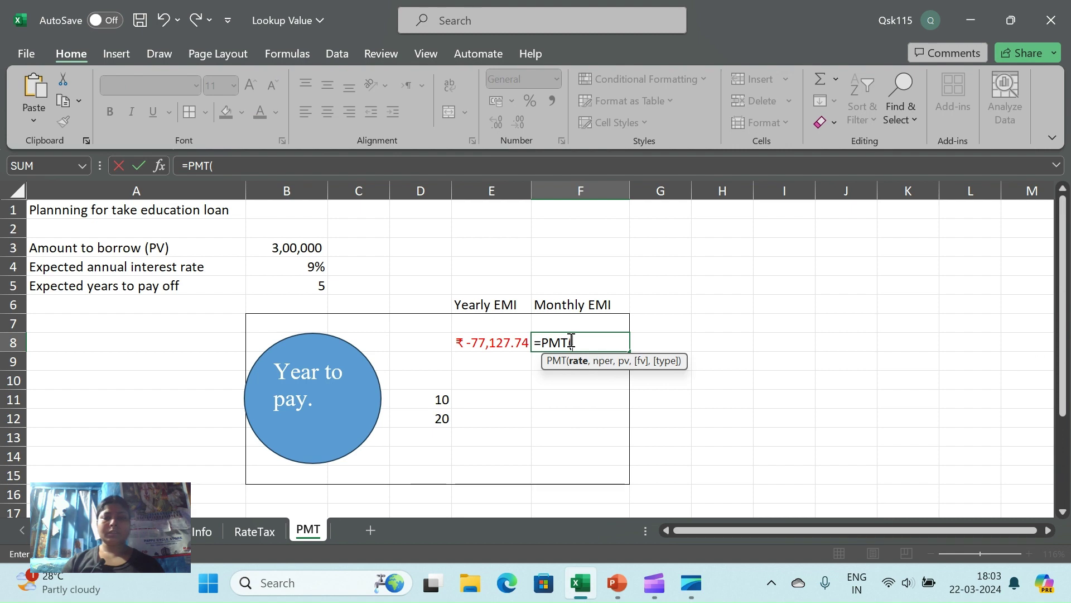
click(157, 165)
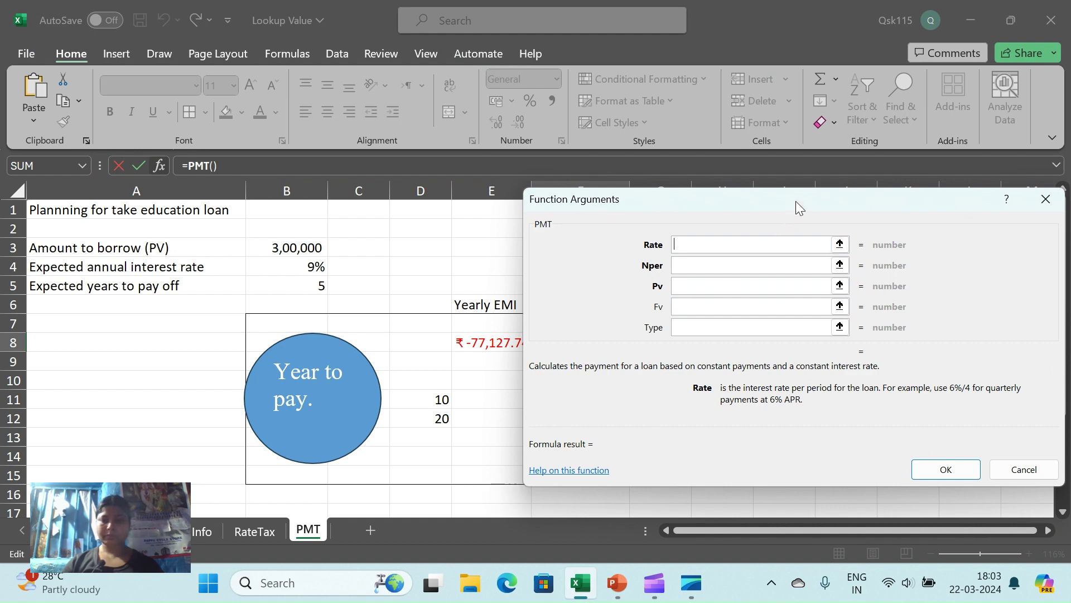
drag(796, 200, 941, 234)
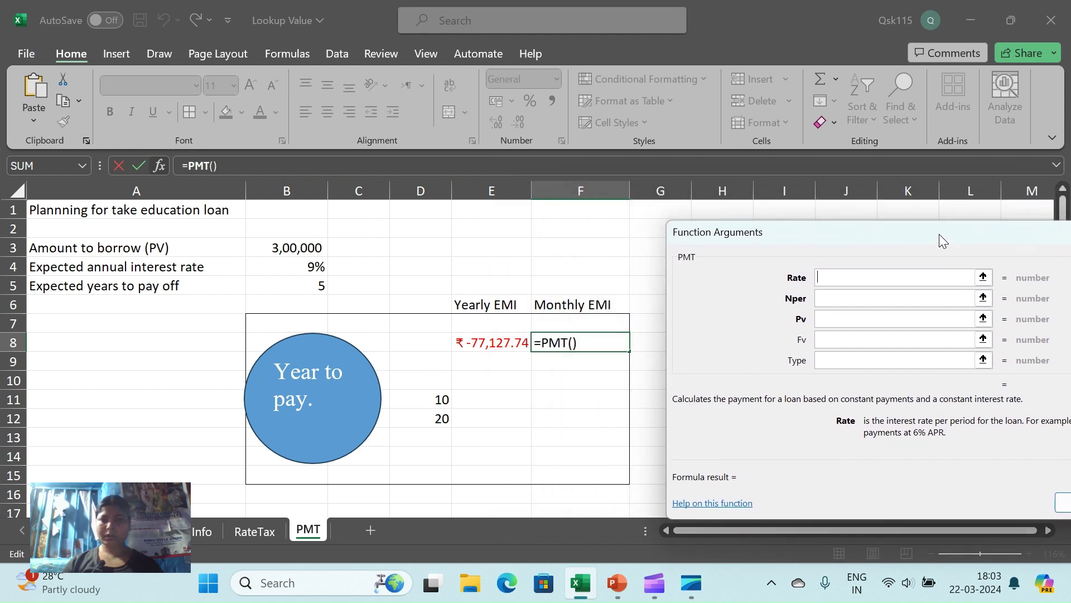
Set the PMT function's Rate argument to B4/12 and its Nper argument to B5*12 for monthly payments.
click(842, 278)
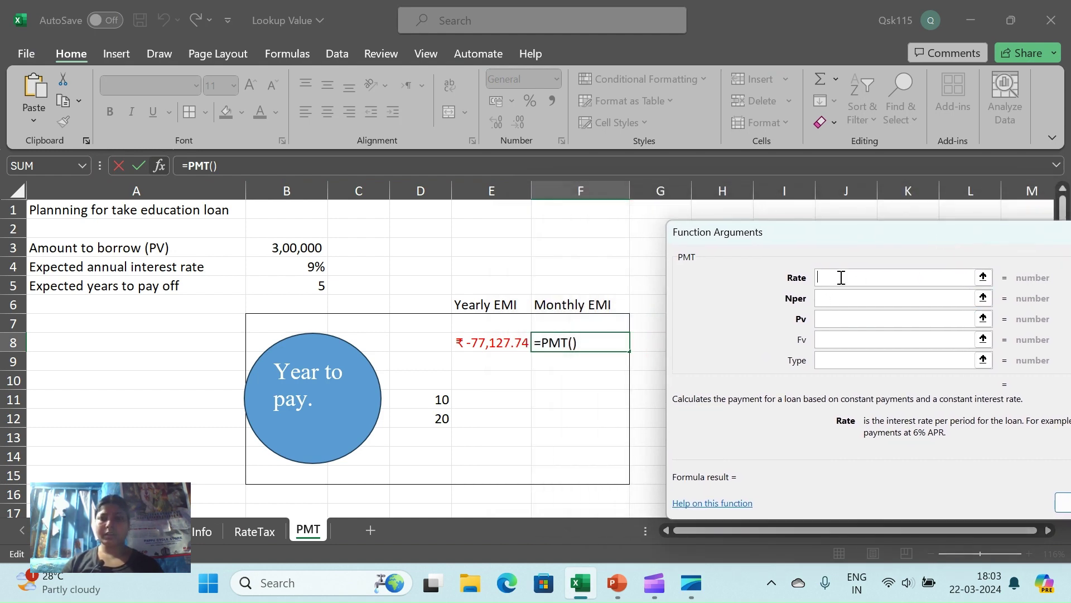
click(305, 272)
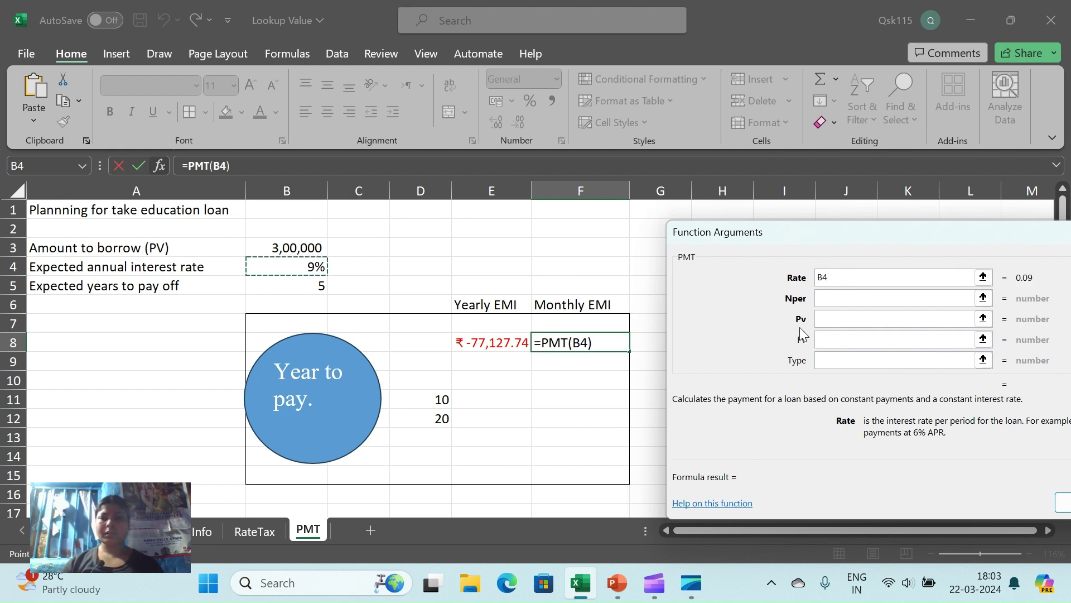
click(856, 302)
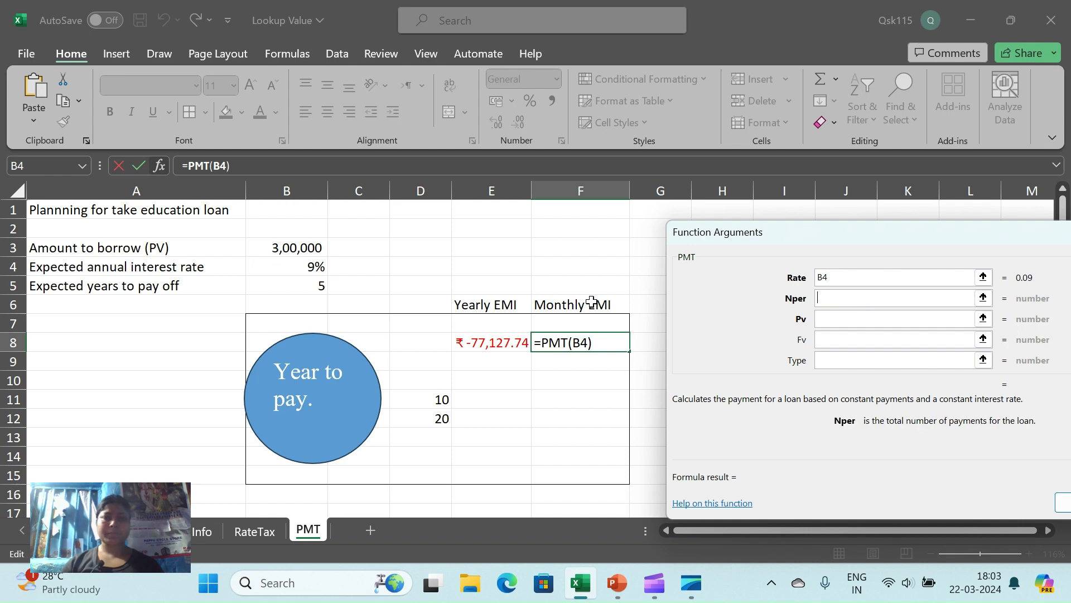
click(320, 286)
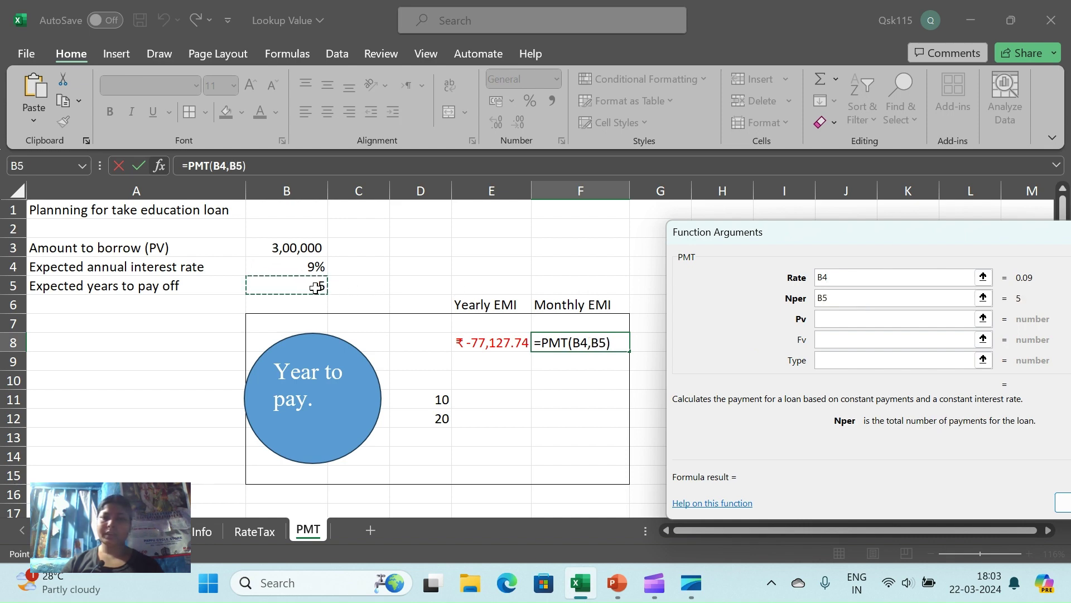
click(843, 276)
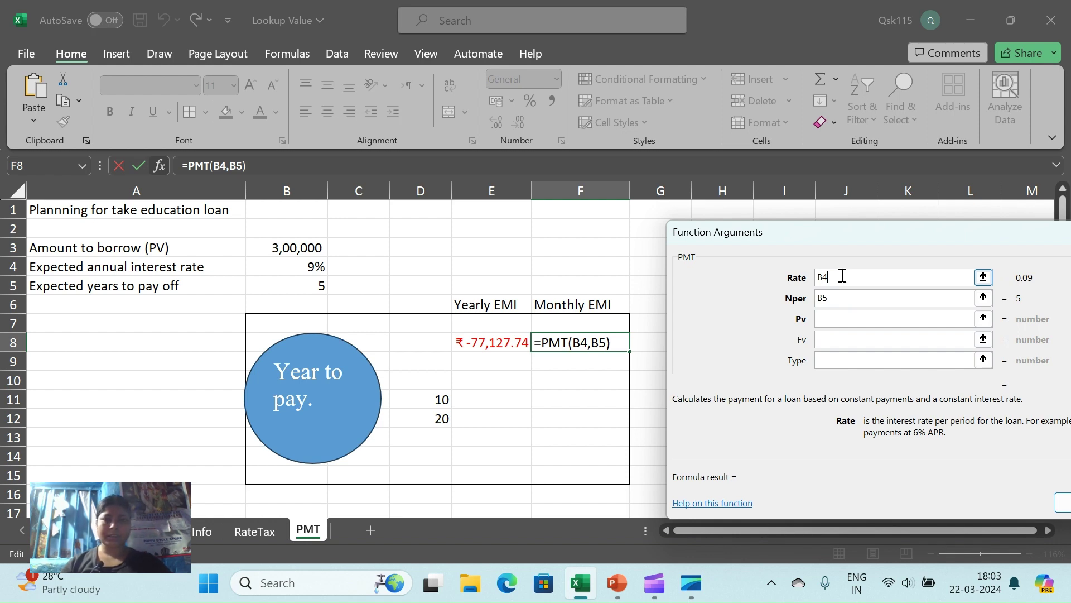
text(/)
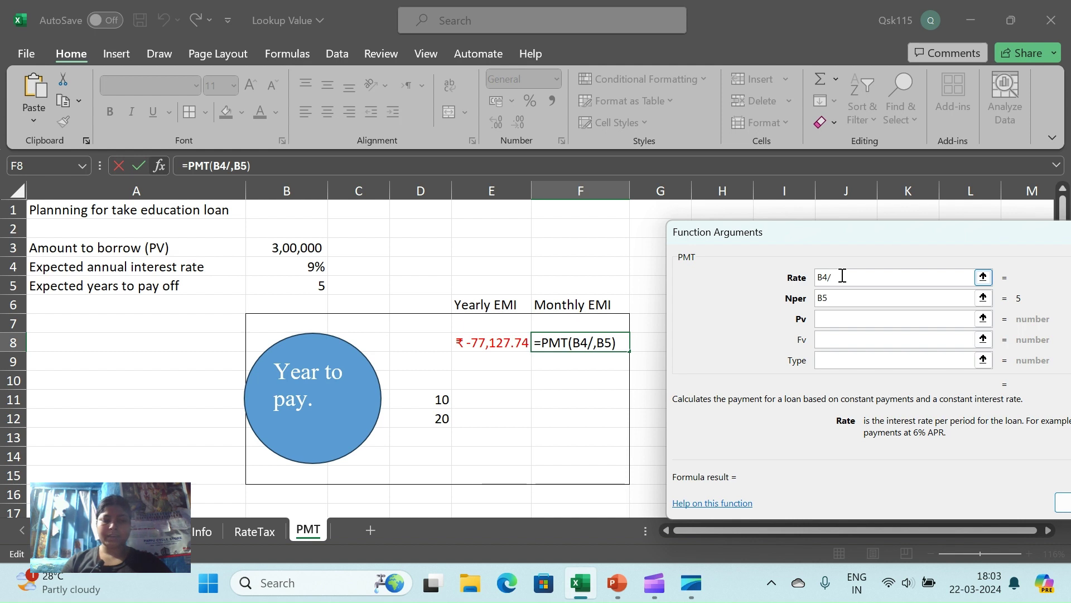
text(12)
click(828, 297)
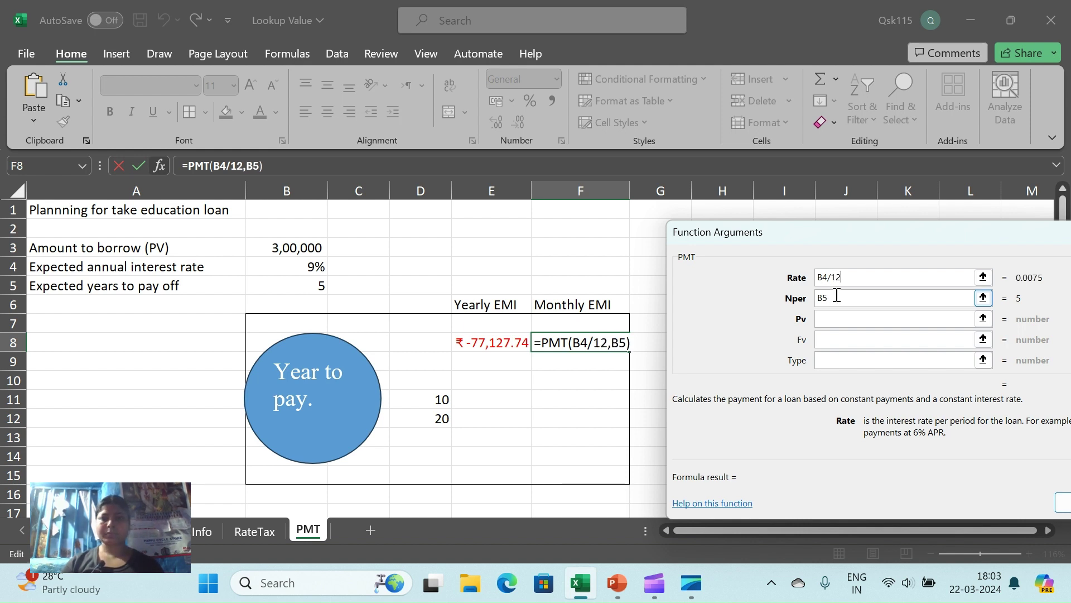
click(837, 296)
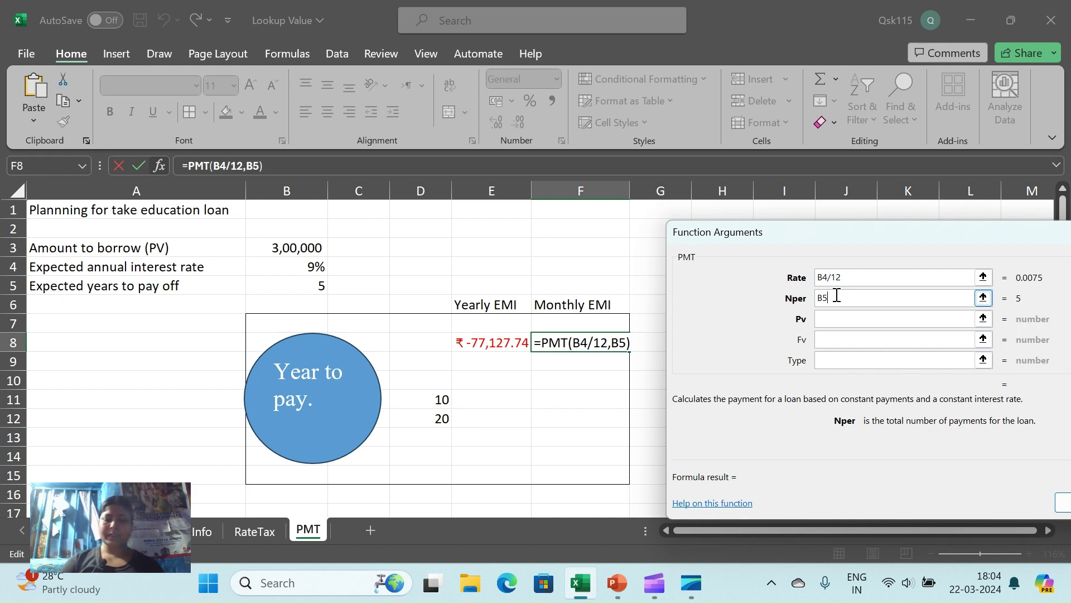
text(*12)
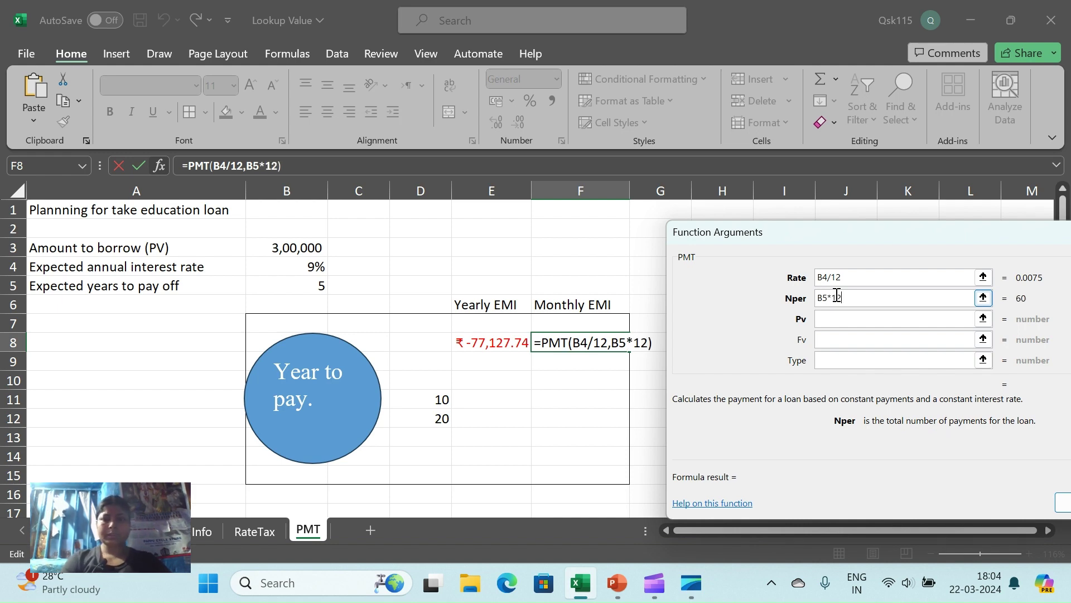
Set the Pv argument to the borrowed amount in B3 and accept the monthly EMI formula in F8.
click(838, 318)
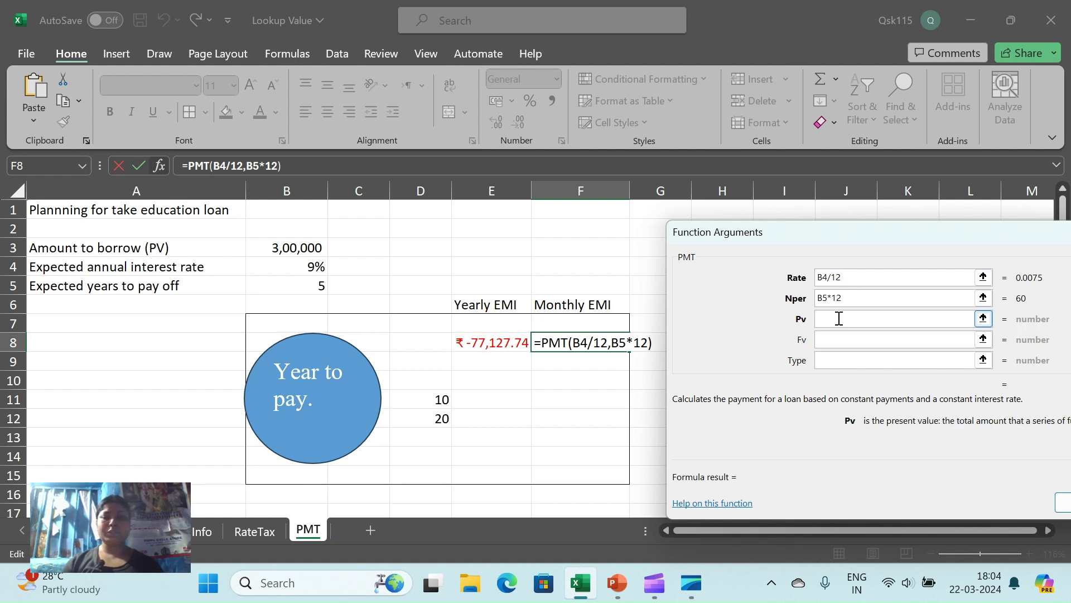
click(295, 248)
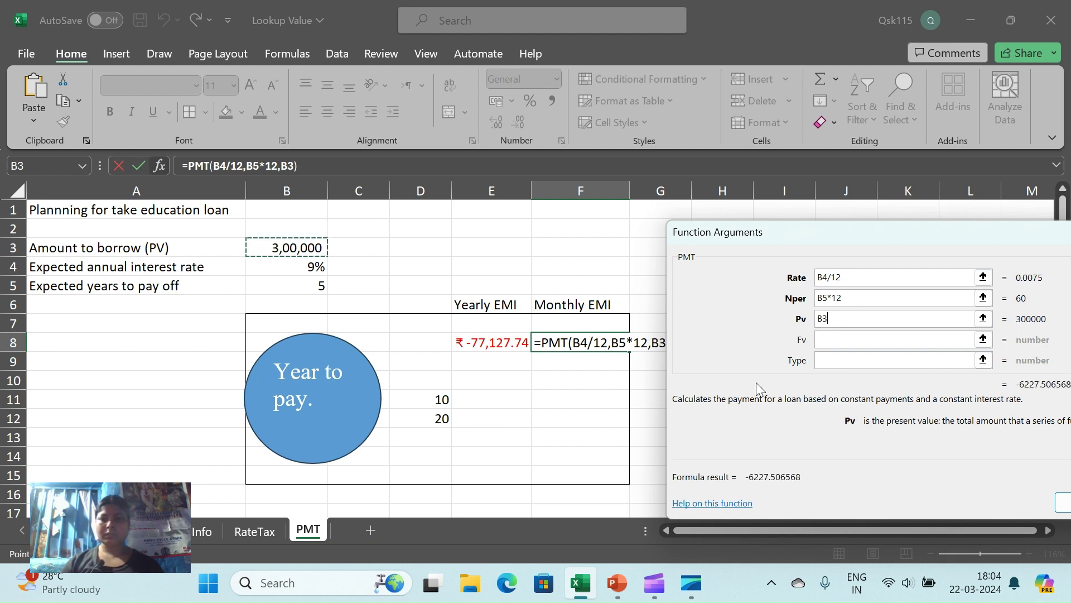
drag(946, 229, 837, 213)
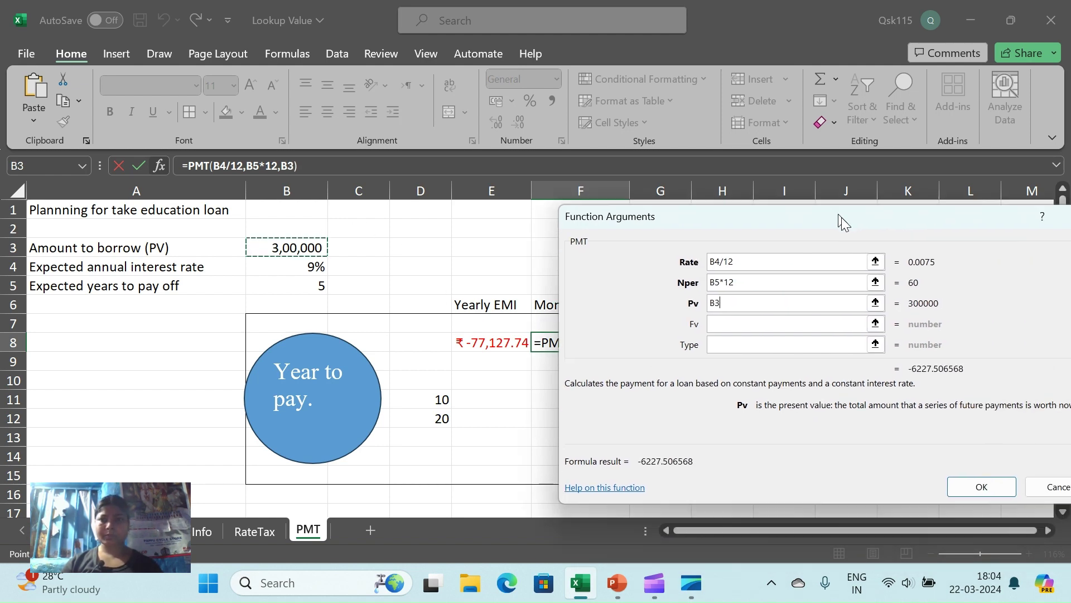
click(985, 483)
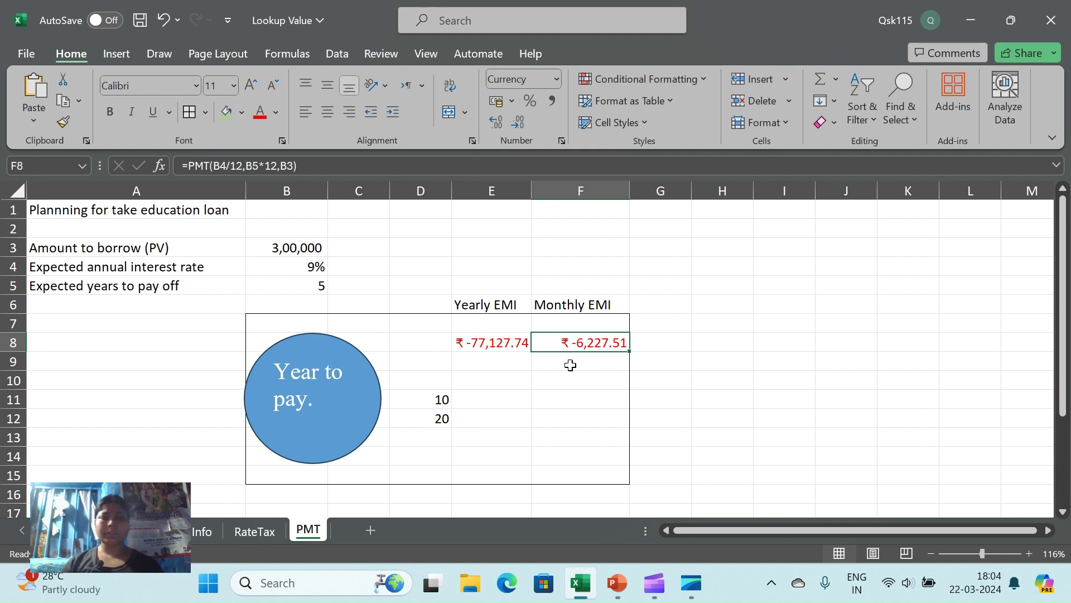
Start a PMT function in cell E11, in the Yearly EMI column beside the 10-year term.
click(477, 403)
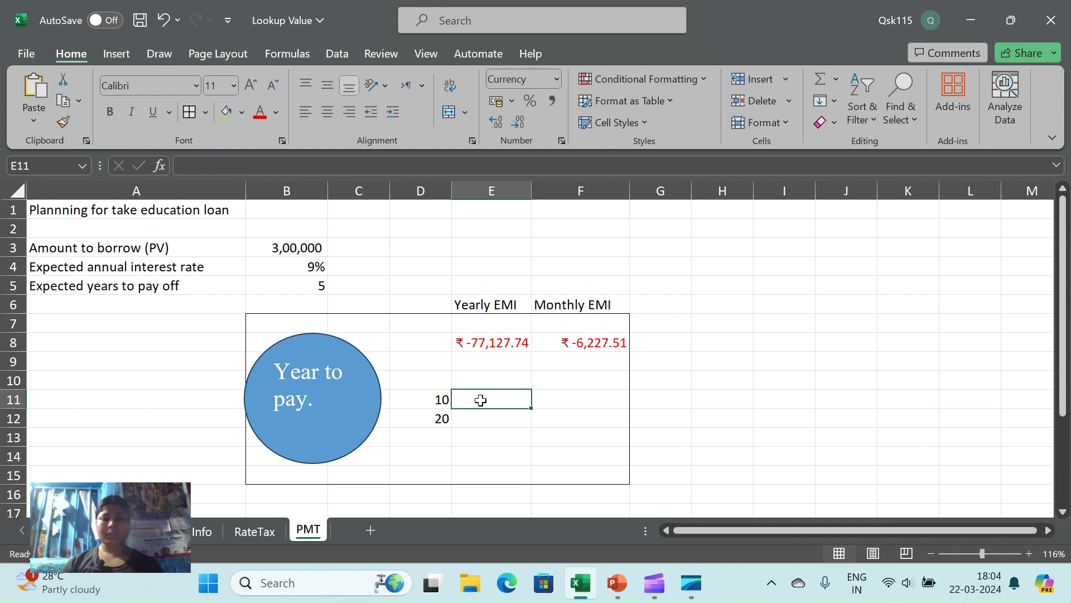
double_click(481, 400)
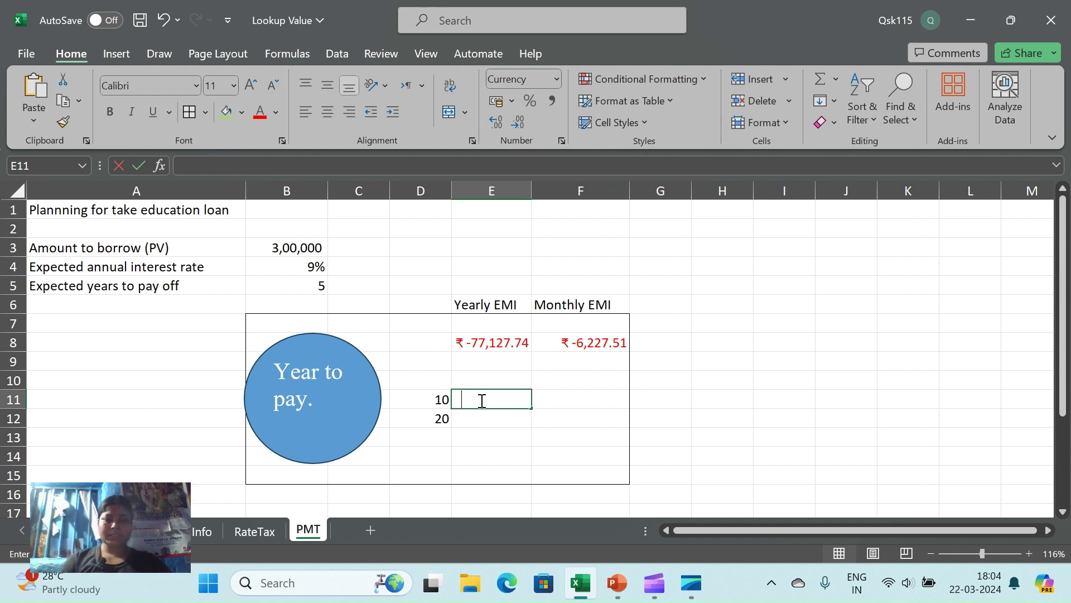
text(=pmt)
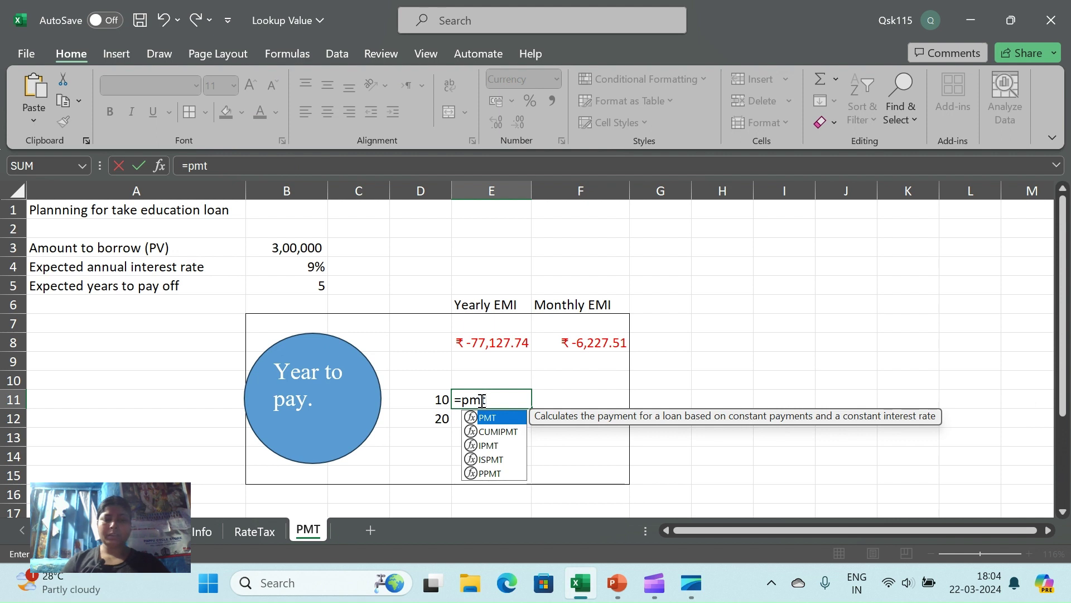
key(Tab)
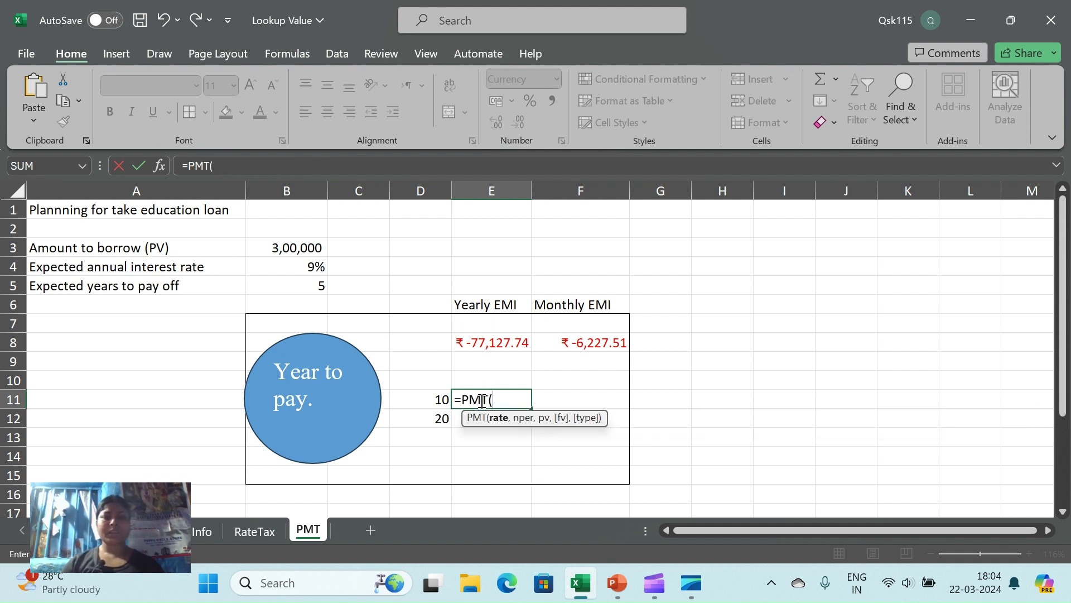
click(303, 267)
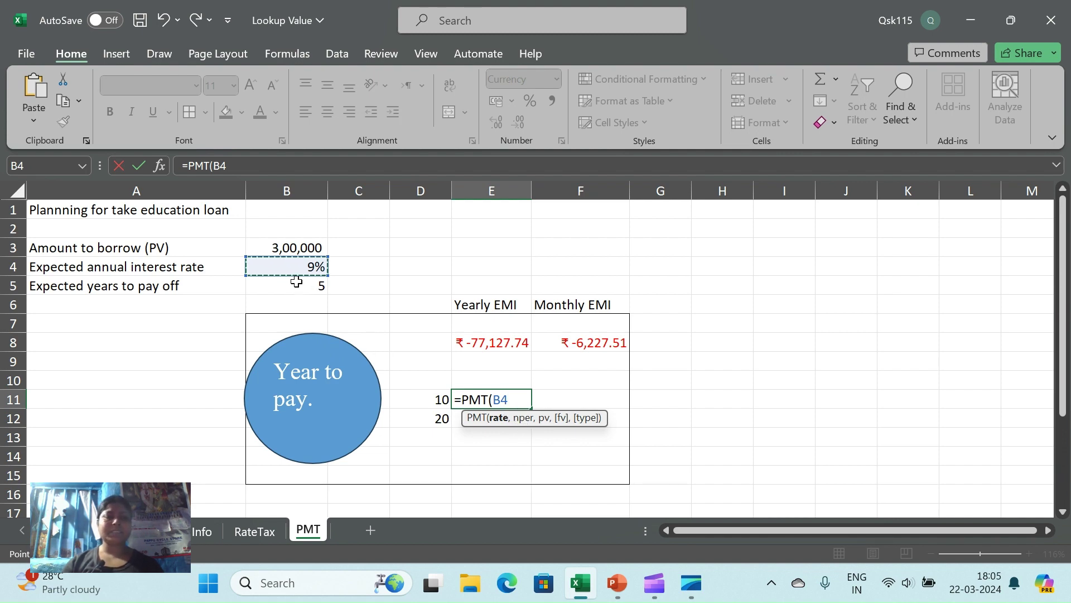
click(434, 399)
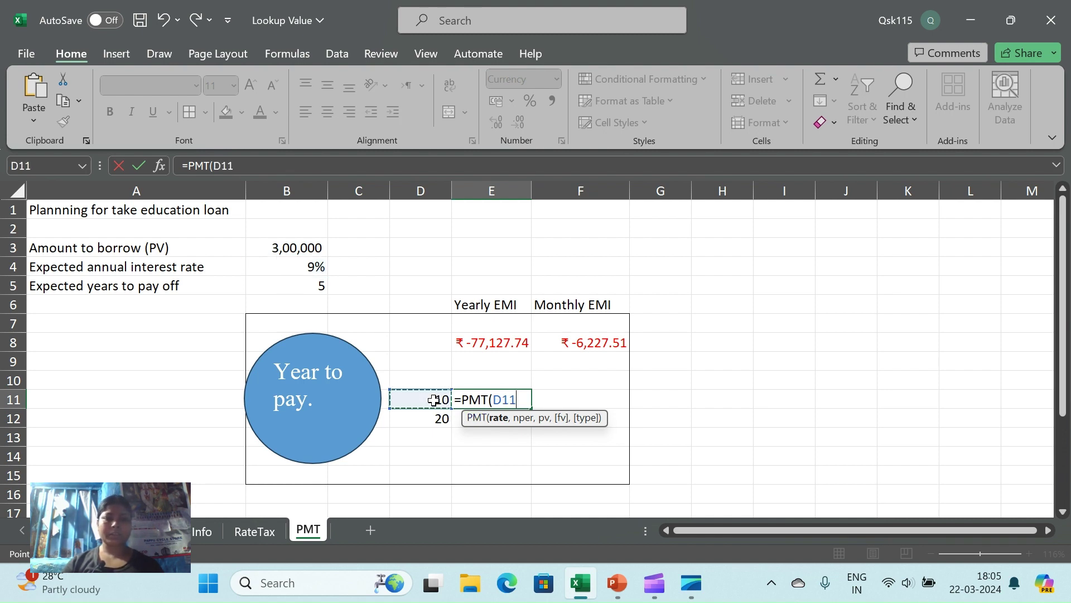
key(BackSpace)
key(BackSpace)
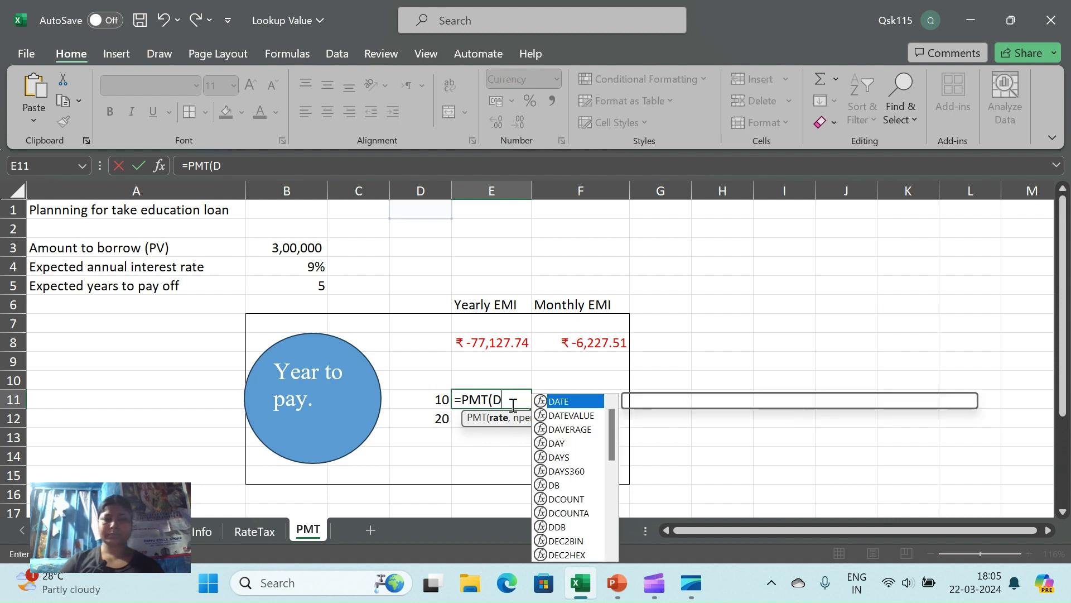
key(BackSpace)
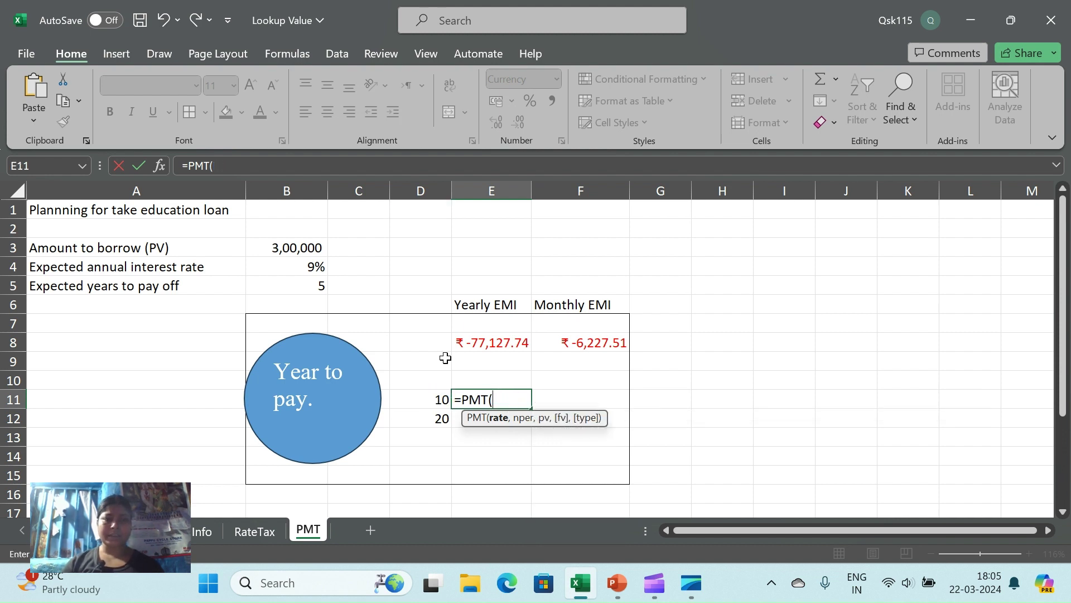
Complete the 10-year yearly EMI formula in E11 with rate B4, period D11 and loan amount B3.
click(311, 266)
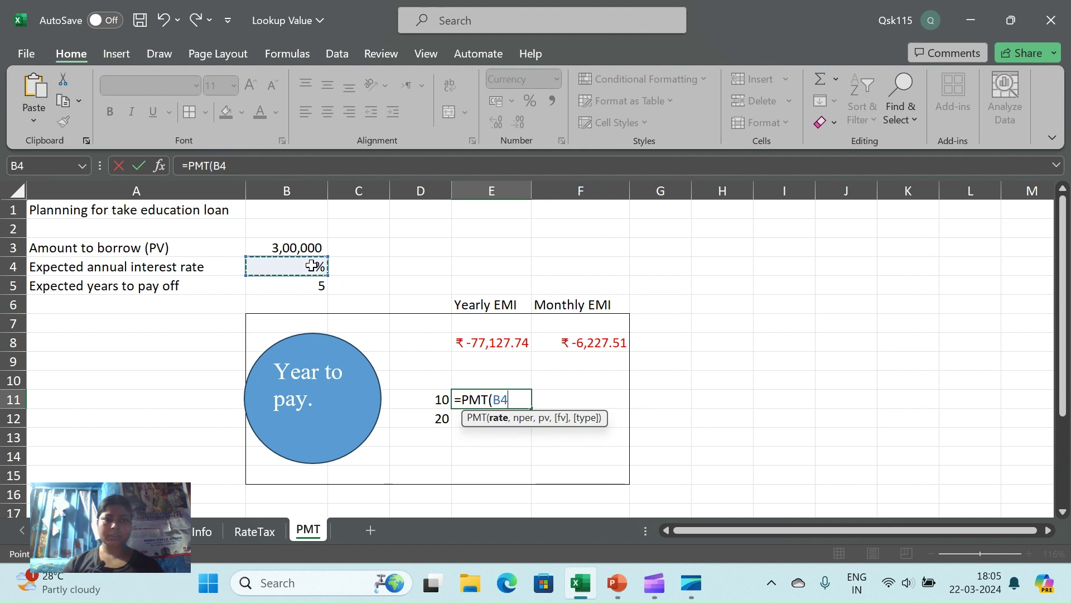
text(,)
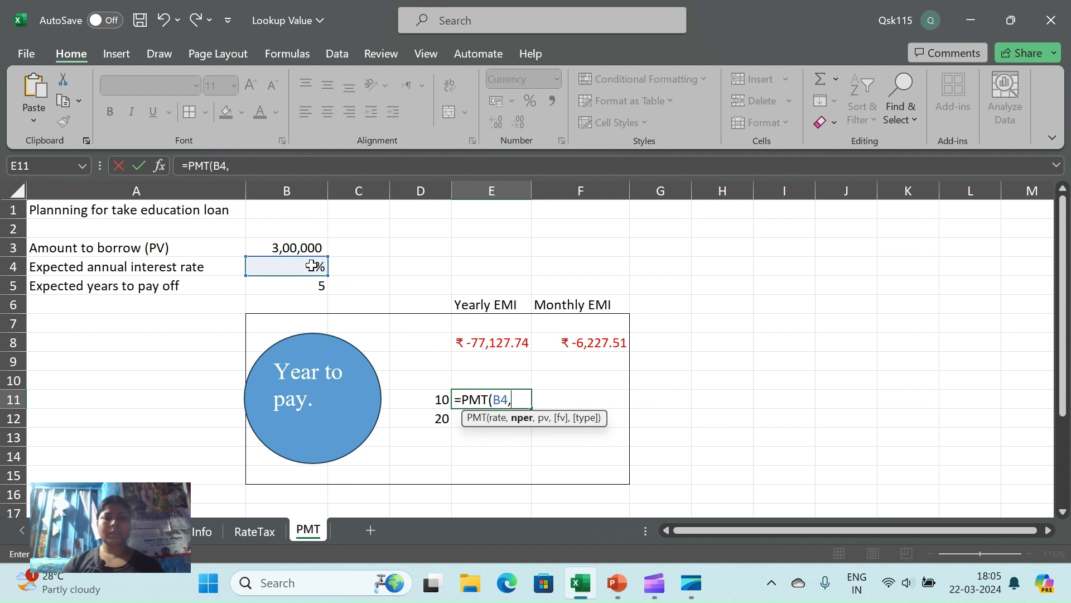
click(428, 399)
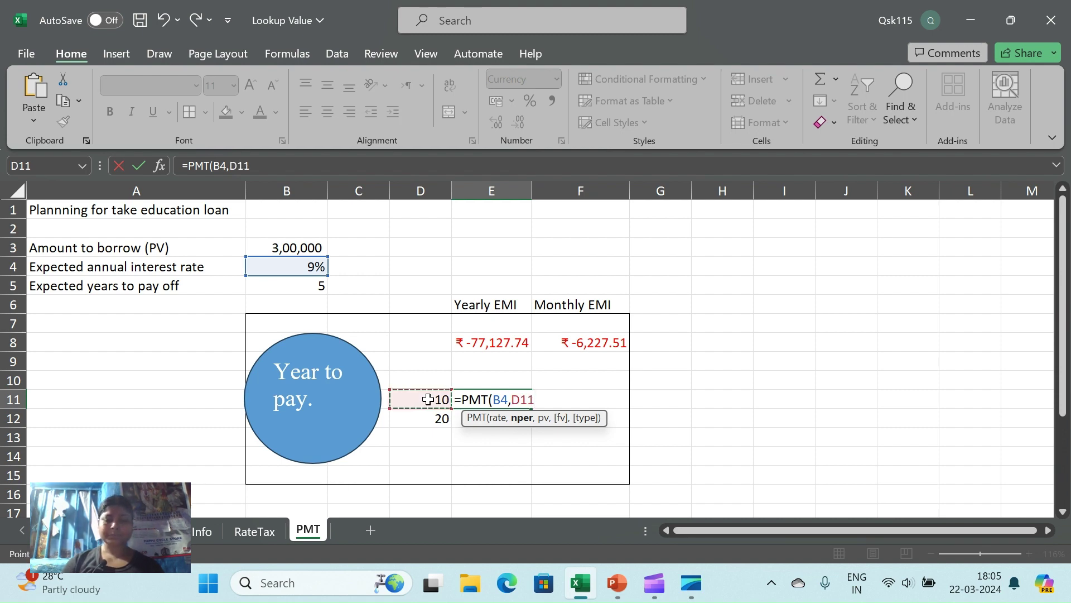
text(,)
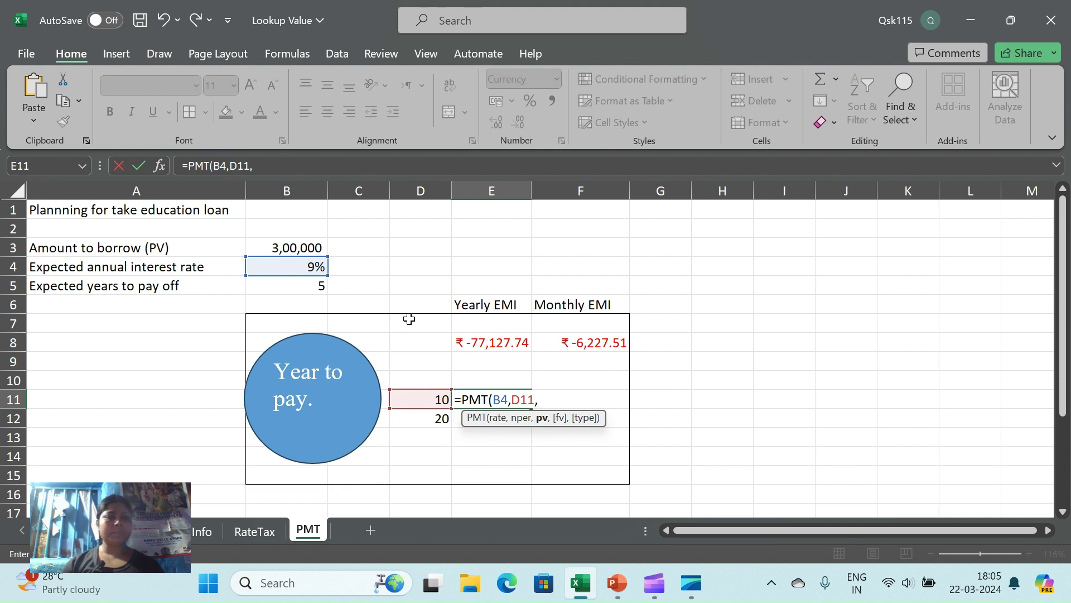
click(306, 247)
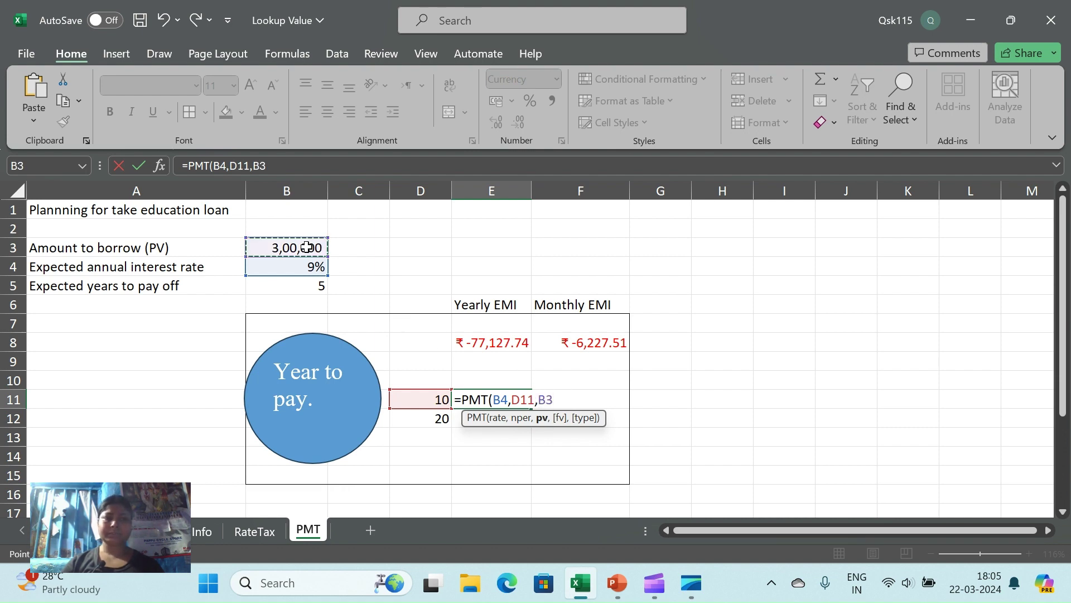
text())
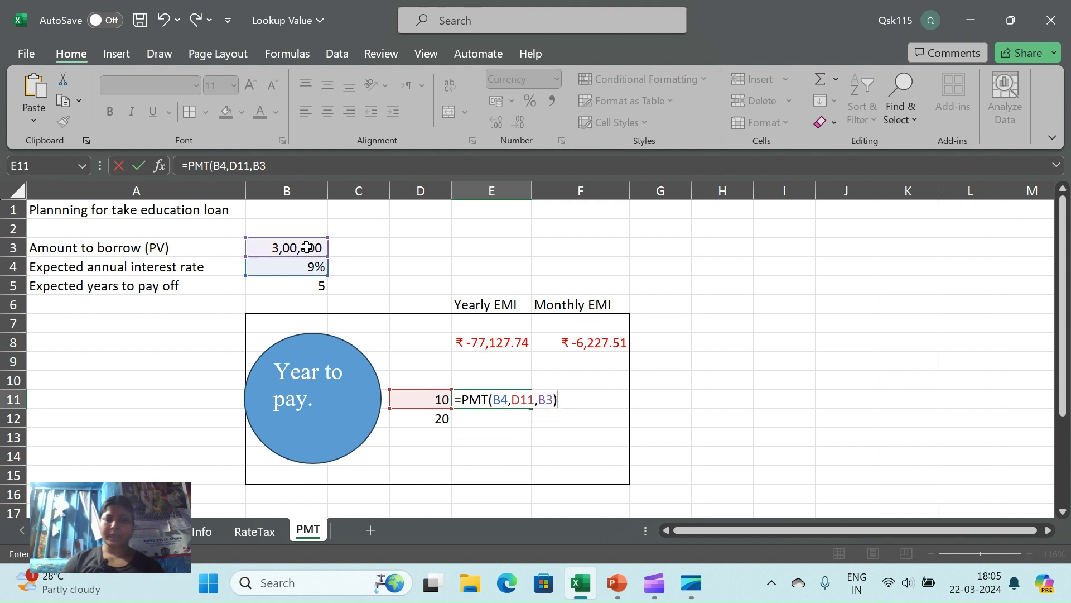
key(Return)
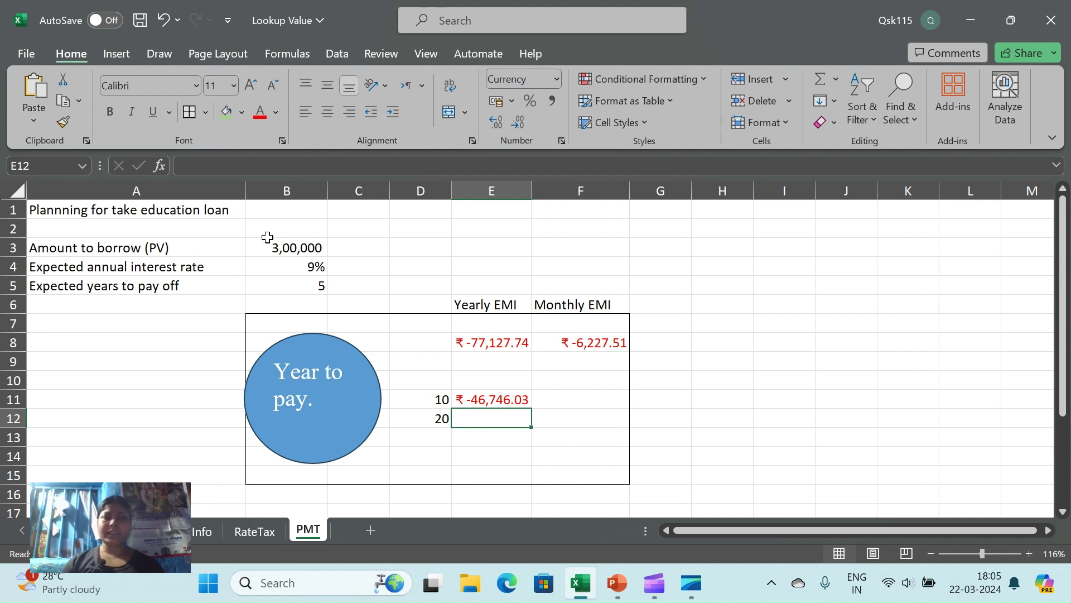
Change the amount to borrow in B3 to -300000 so the PMT formulas return positive EMIs.
click(505, 346)
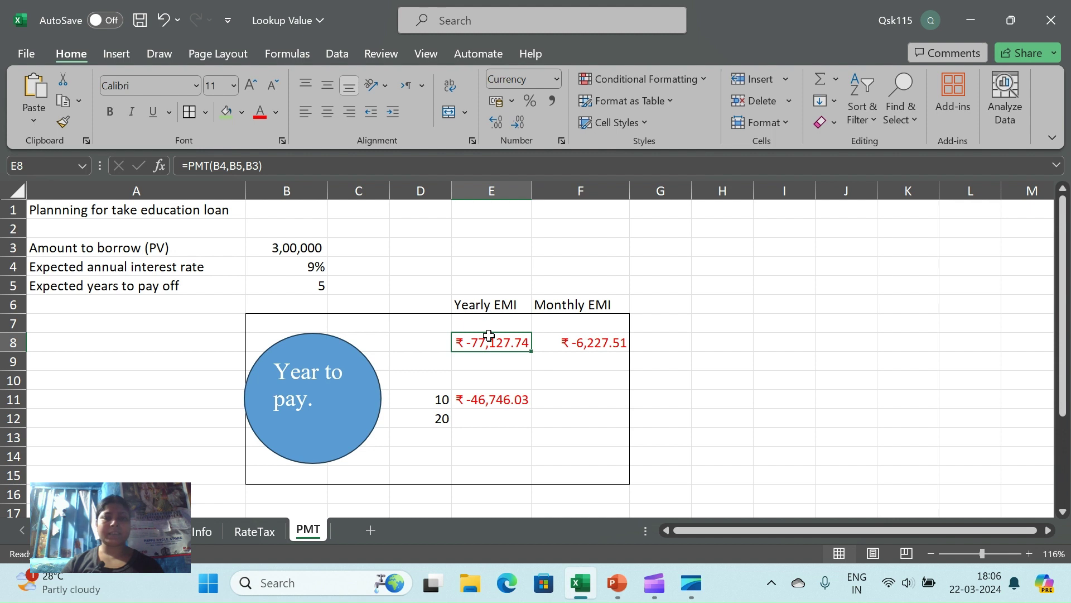
click(273, 248)
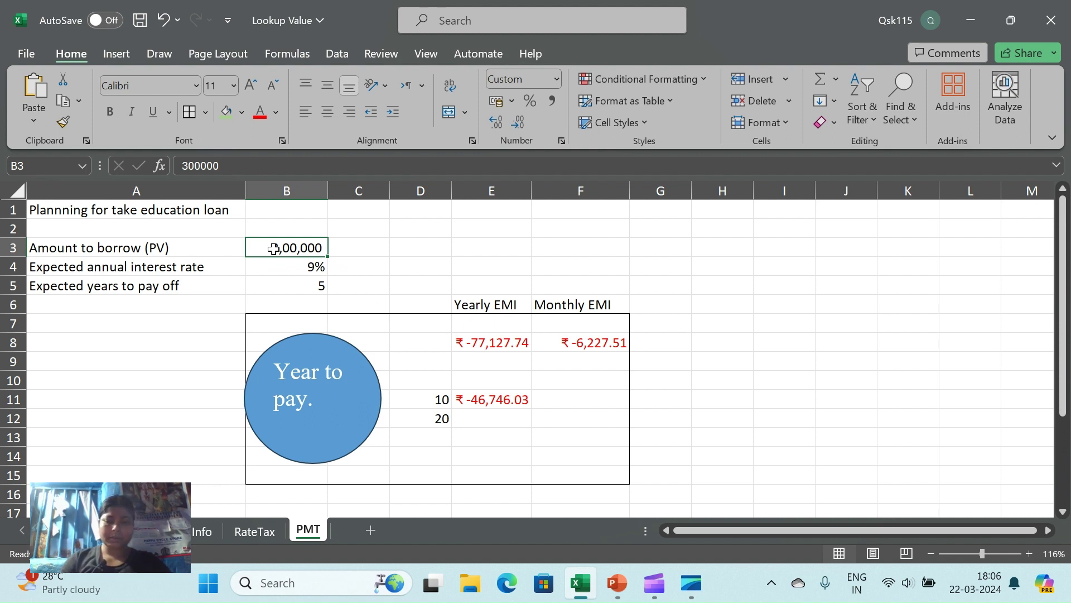
text(-)
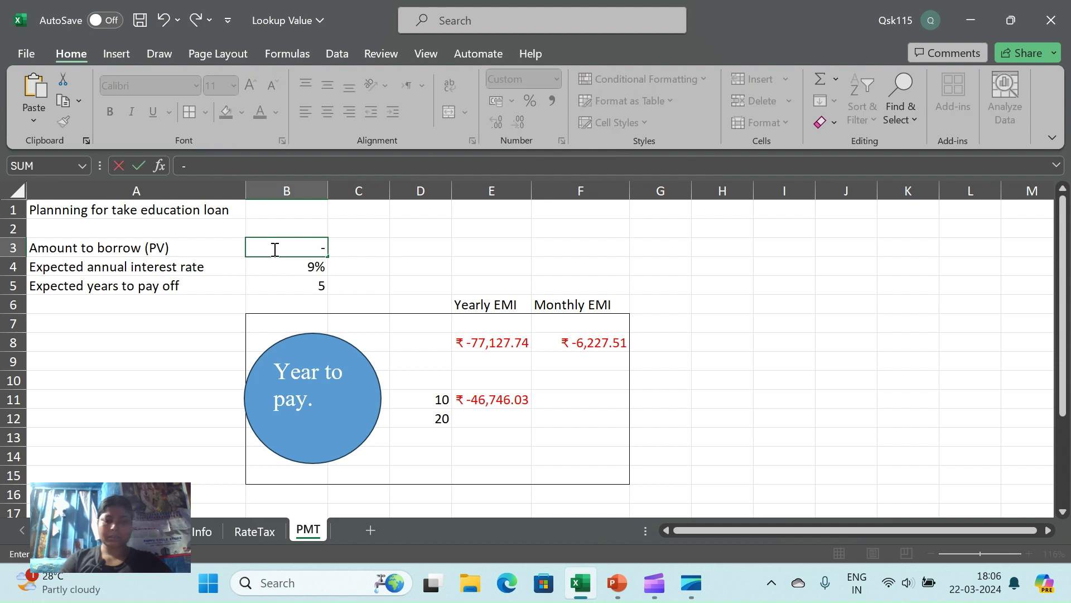
text(30000)
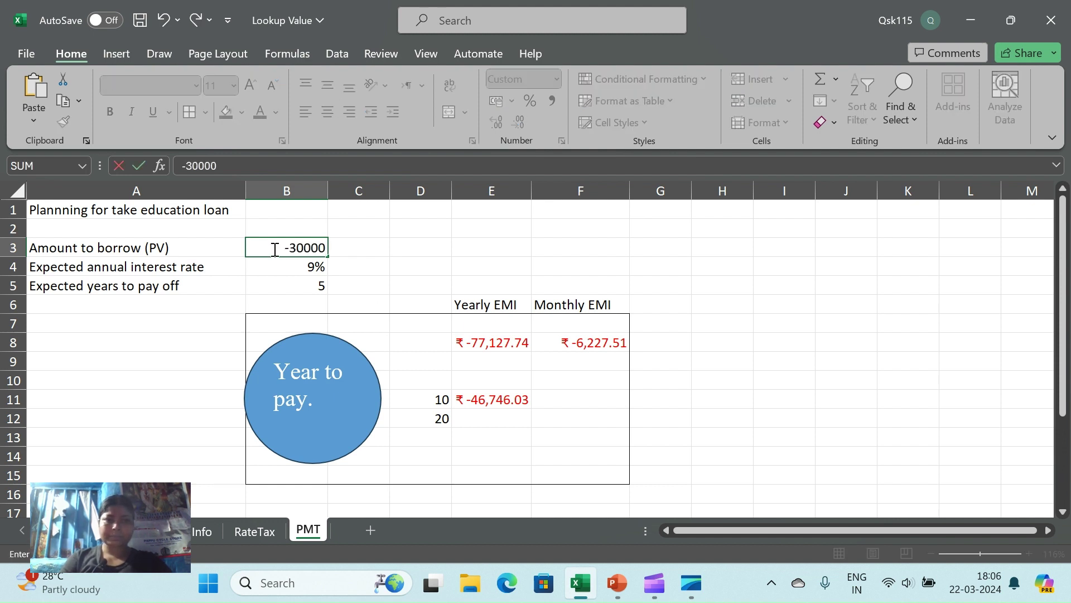
text(0)
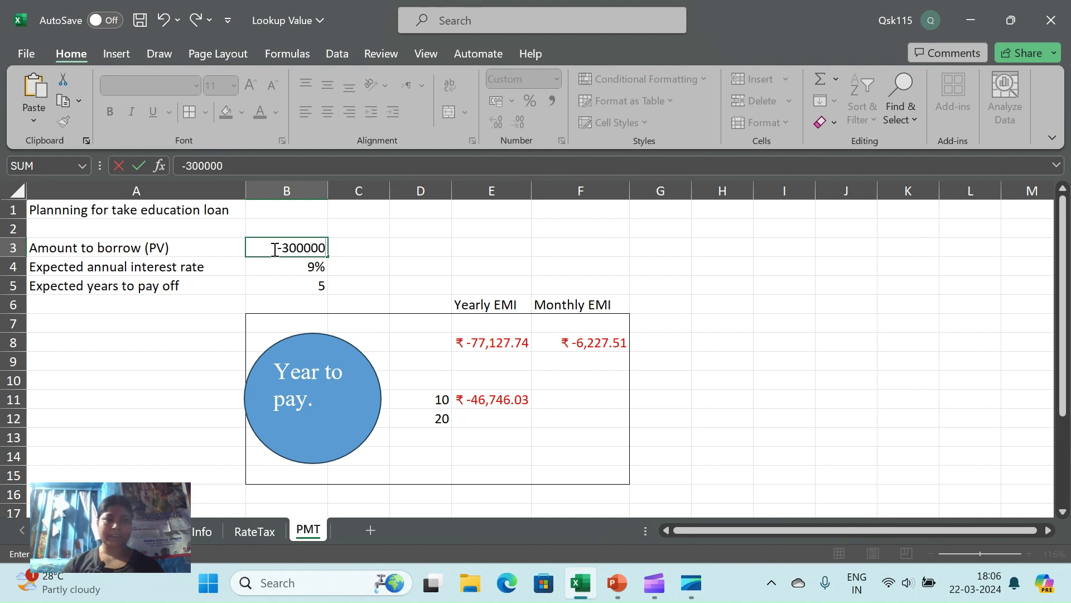
click(490, 344)
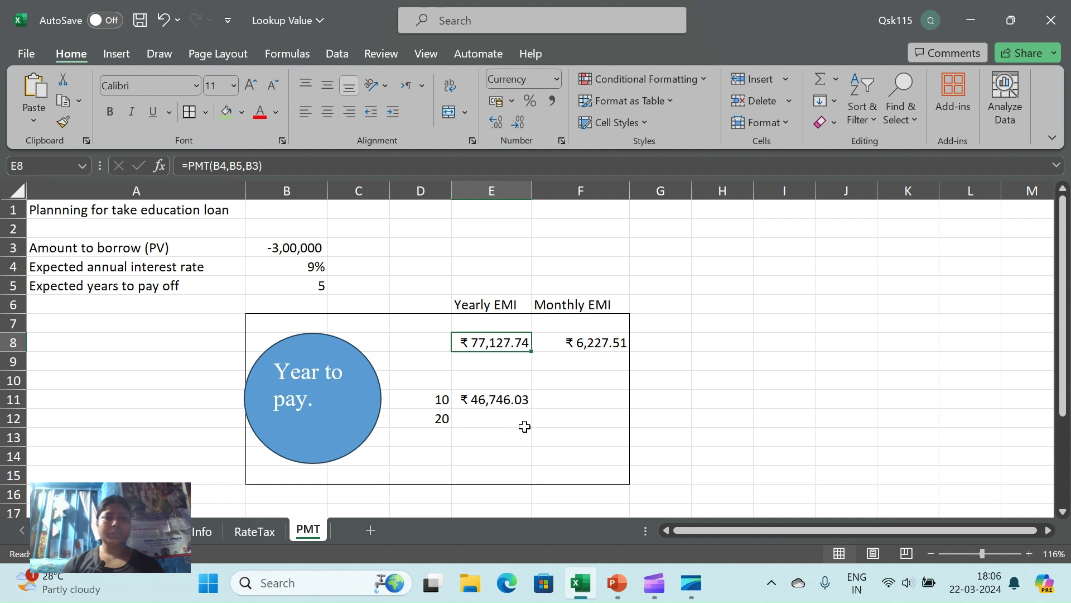